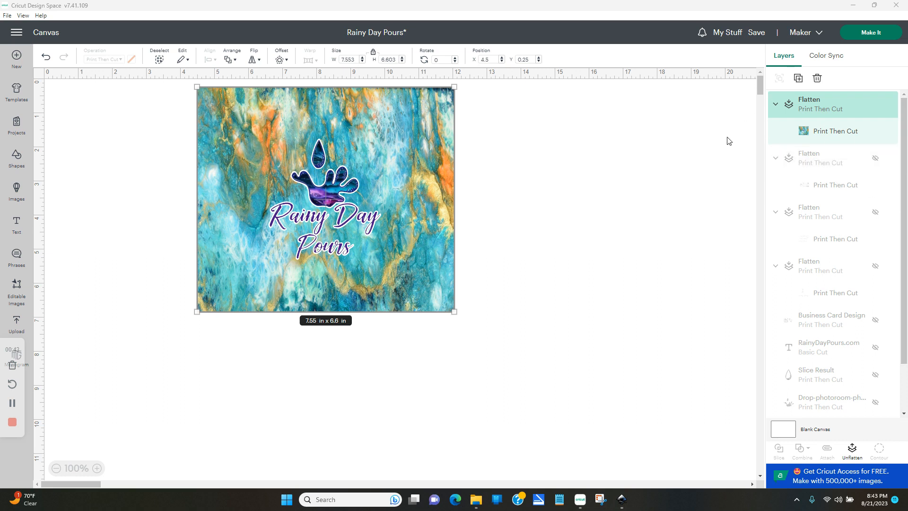
left_click(543, 340)
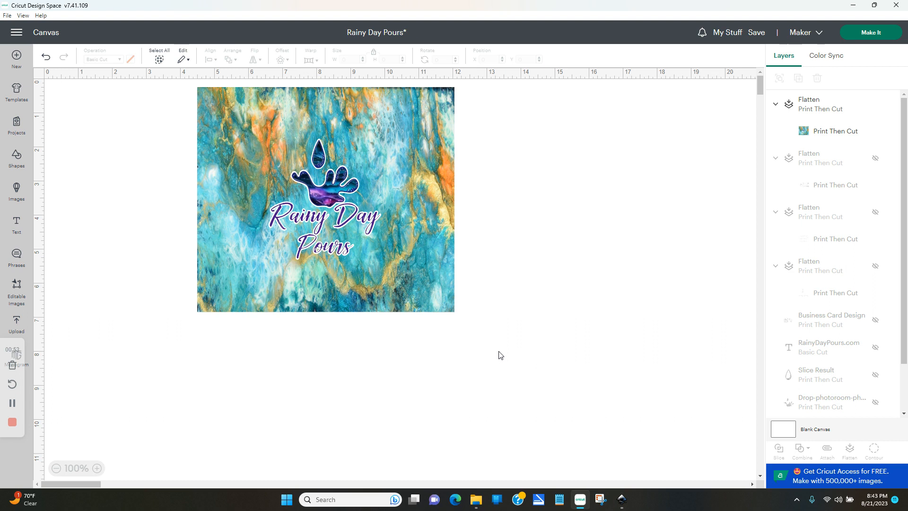
left_click_drag(498, 351, 166, 86)
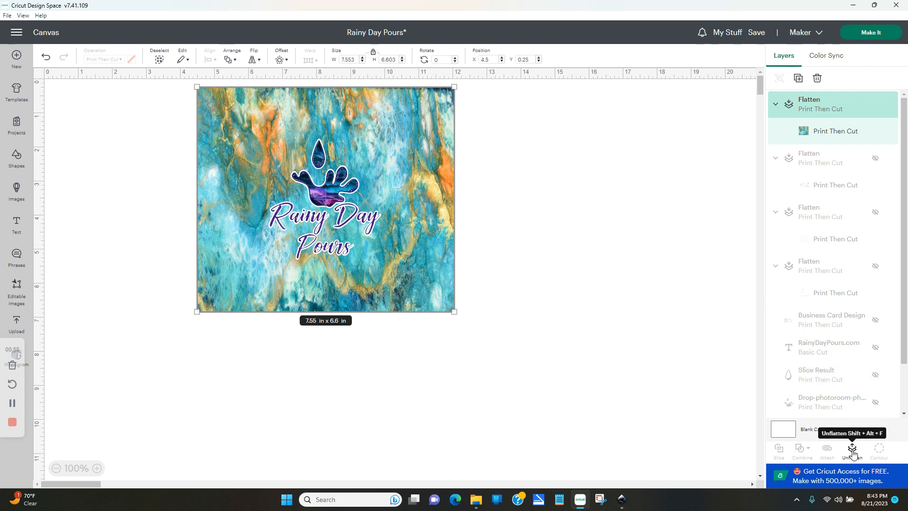
left_click(575, 326)
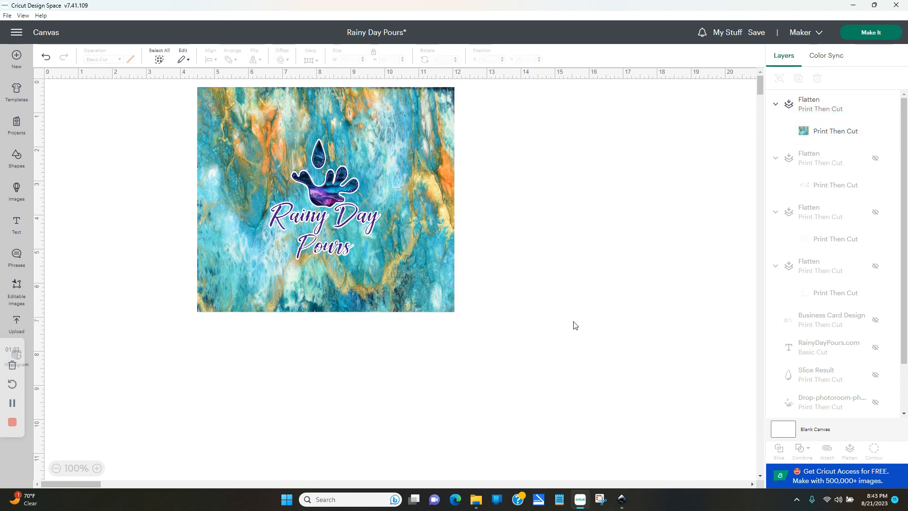
Unlock the flattened design's proportions and set its size to 9.38 in wide by 8.2 in high
left_click(406, 206)
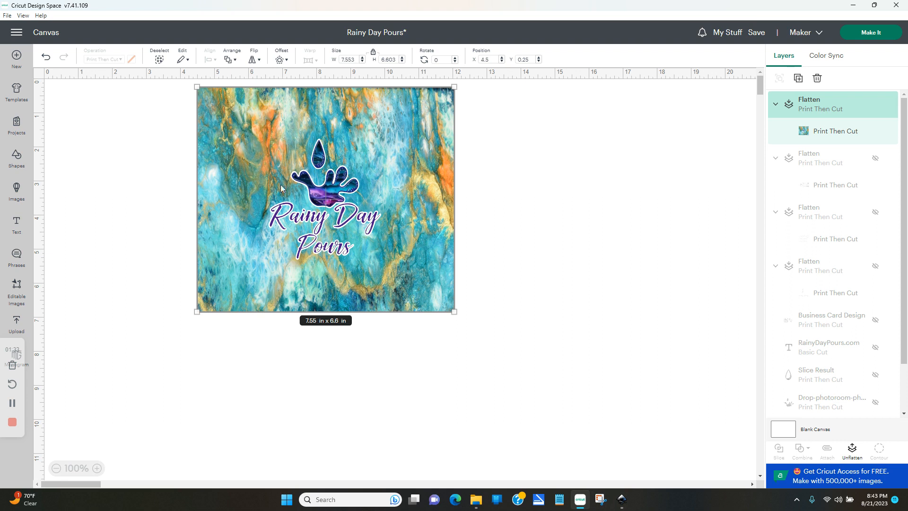
left_click(374, 53)
left_click_drag(356, 59, 313, 59)
type("9.38")
key("Tab")
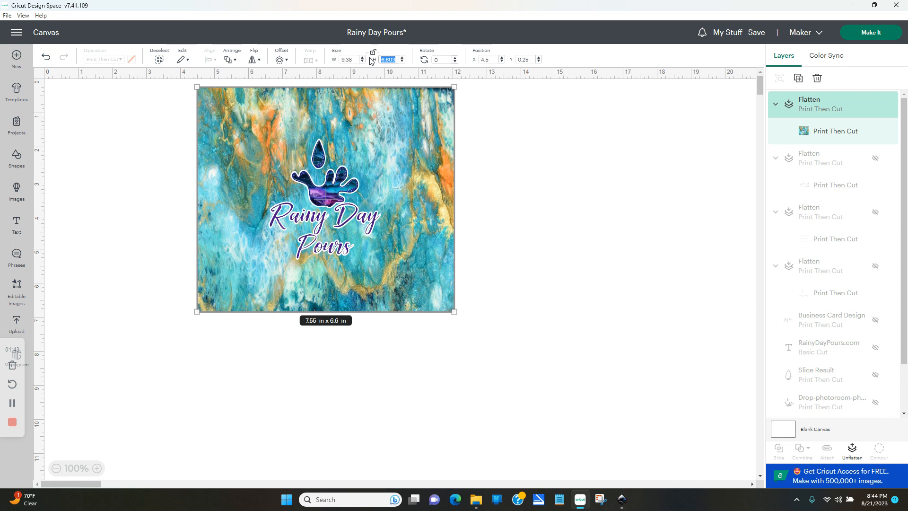
type("8.2")
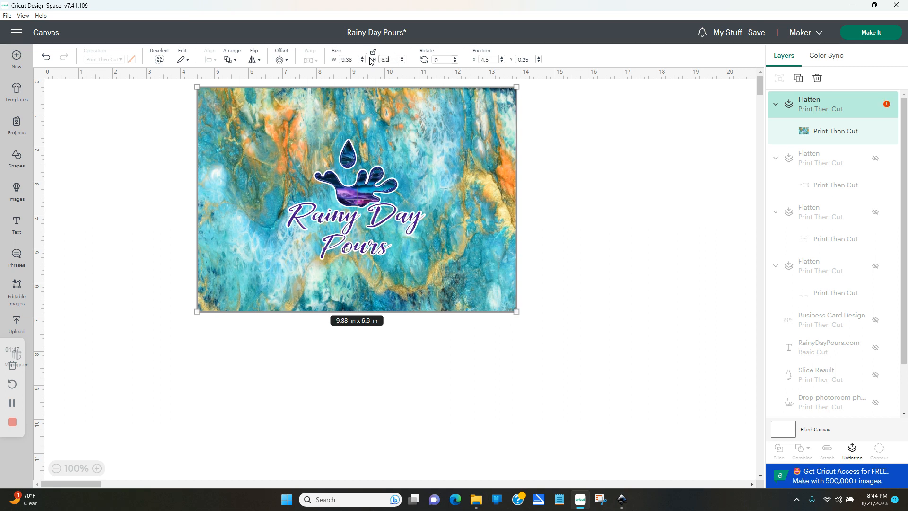
key("Return")
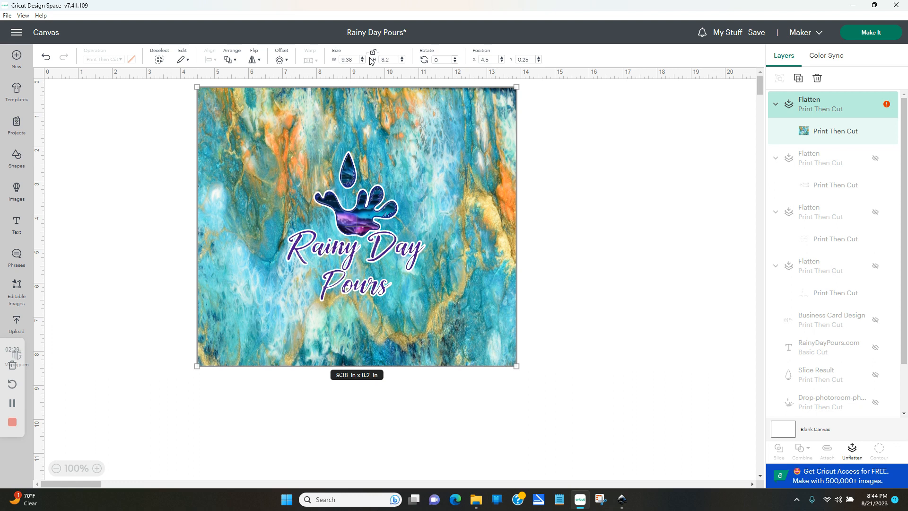
left_click(582, 194)
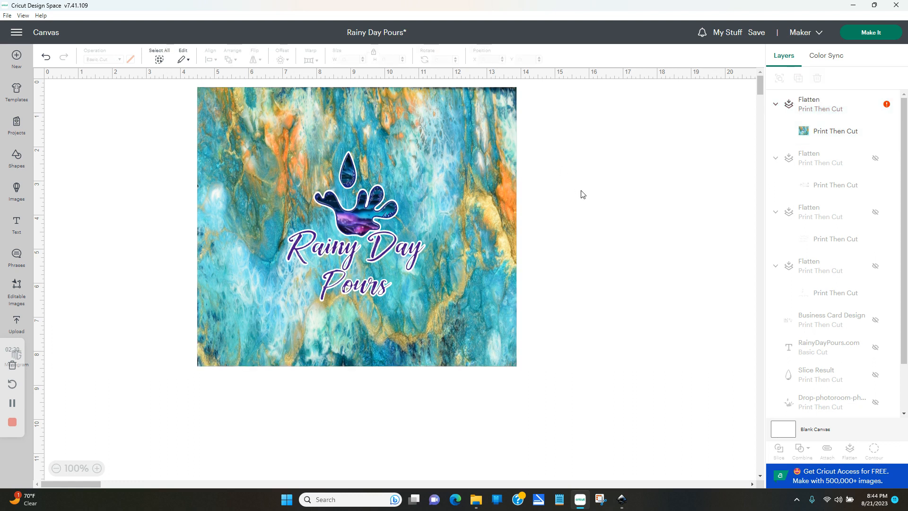
Enlarge the flattened design proportionally on the canvas to about 13 in wide by 11.37 in high, and deselect it
left_click(343, 199)
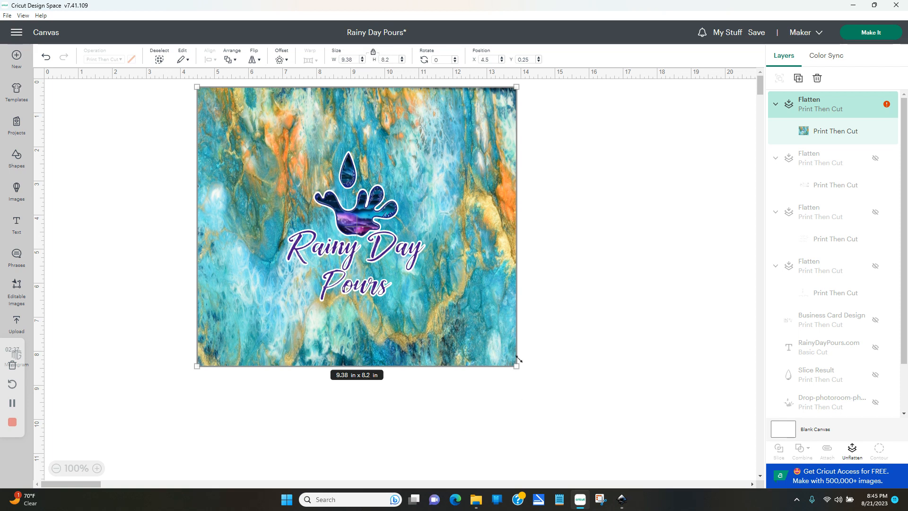
left_click(581, 366)
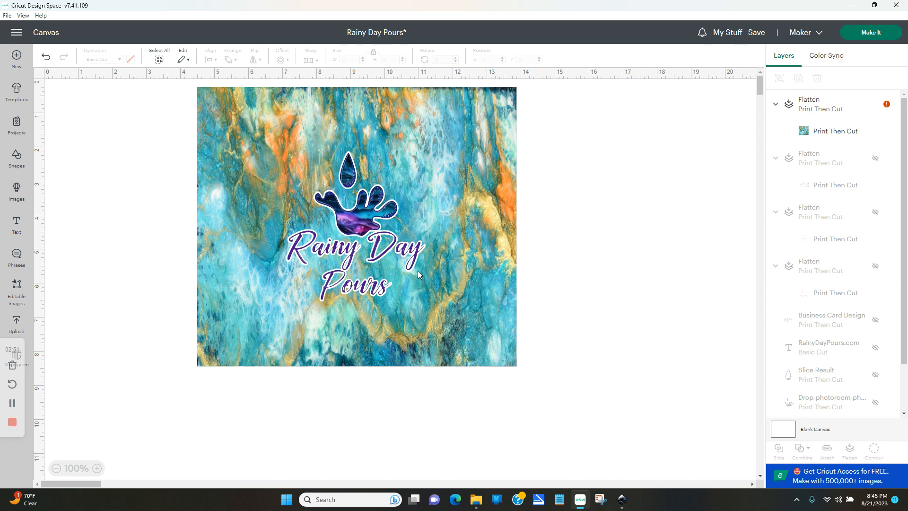
left_click(374, 172)
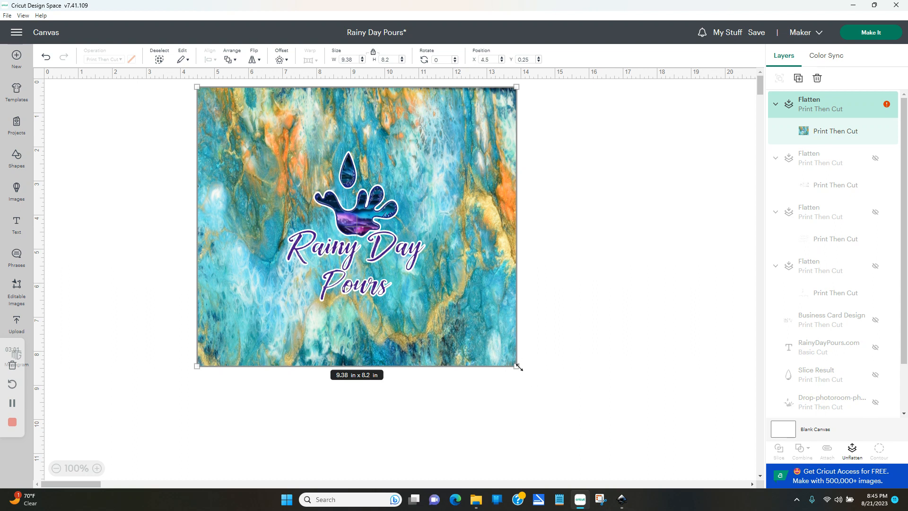
left_click_drag(517, 366, 634, 476)
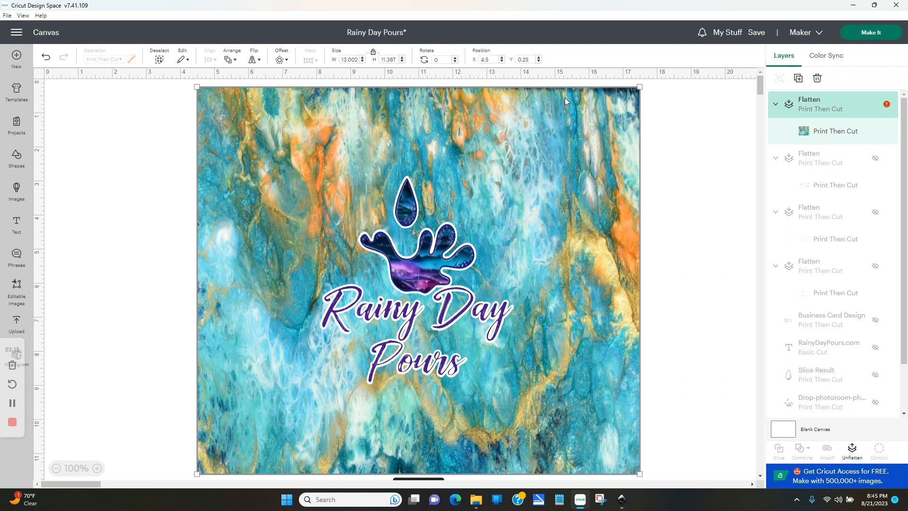
left_click(82, 133)
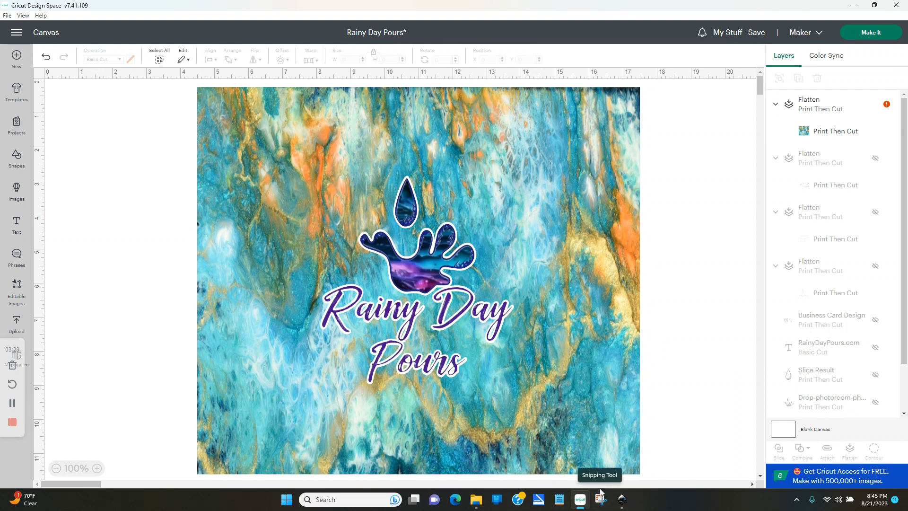
Search Windows for "snipping" and open the Snipping Tool
left_click(334, 501)
type("s")
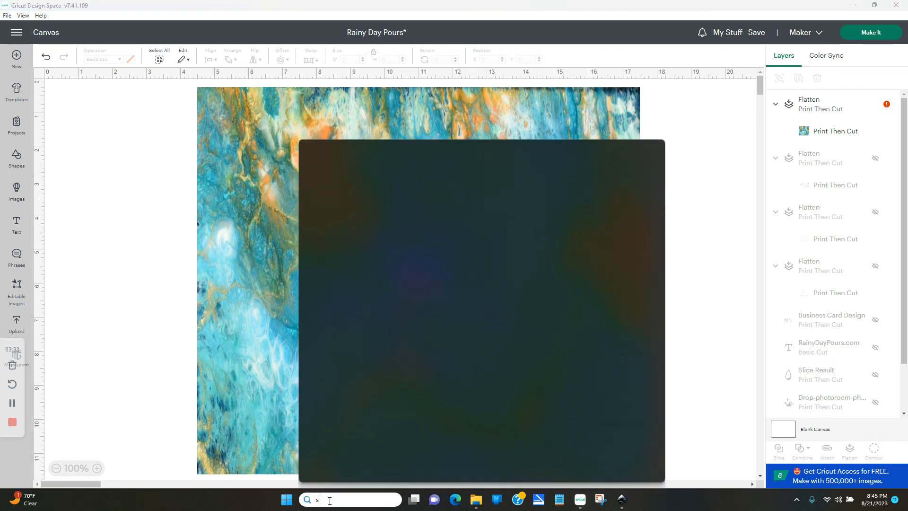
type("niping")
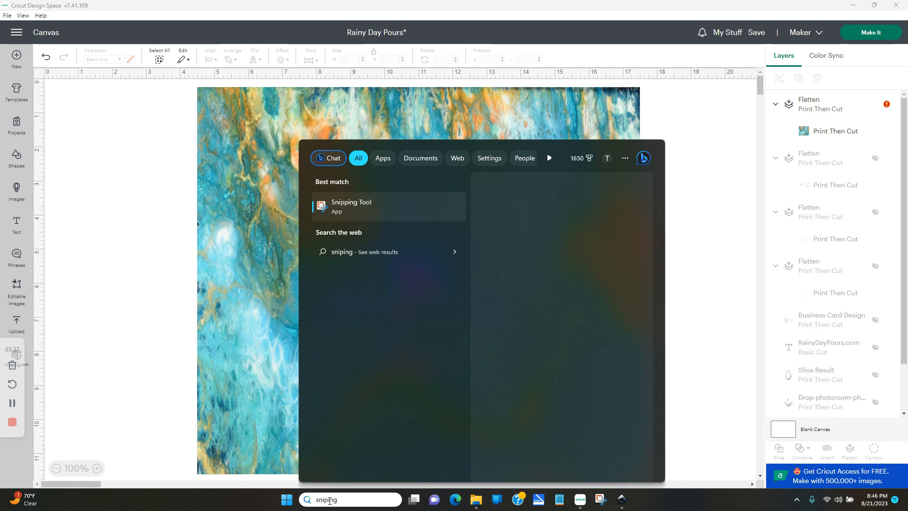
key("BackSpace")
key("BackSpace")
key("BackSpace")
key("BackSpace")
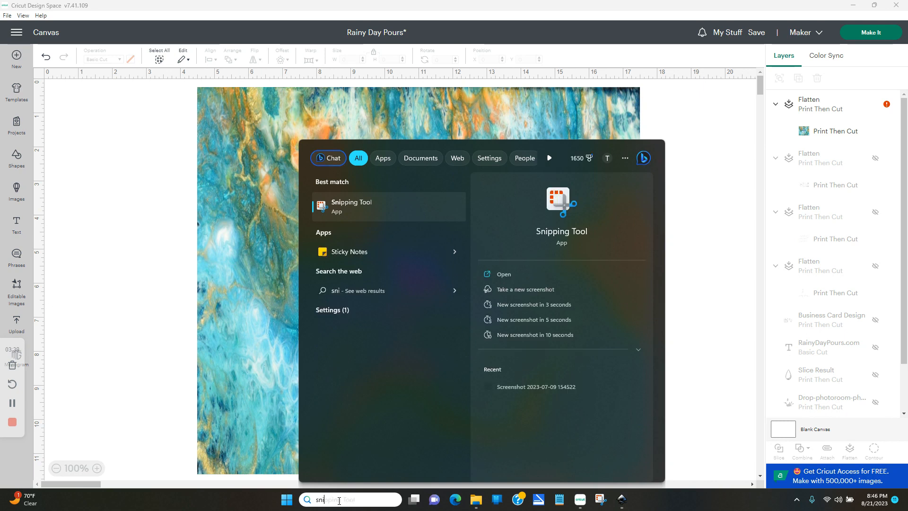
type("pping")
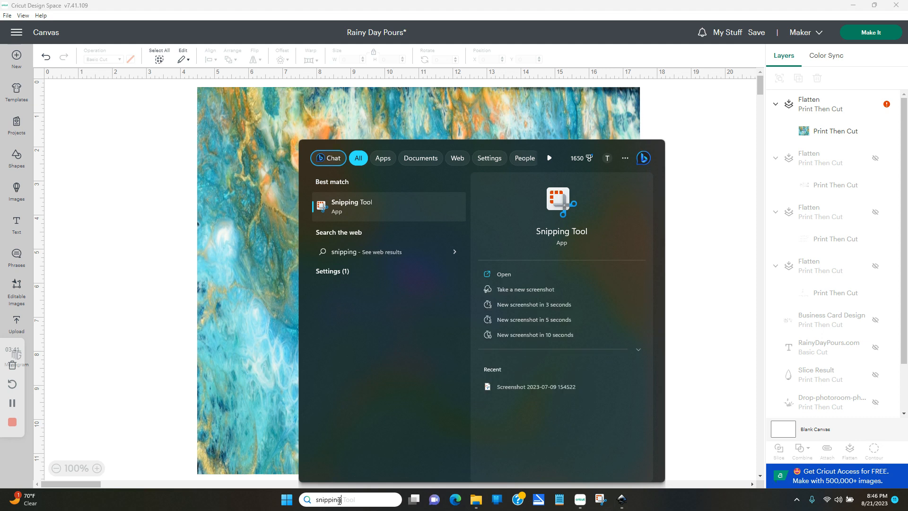
left_click(350, 207)
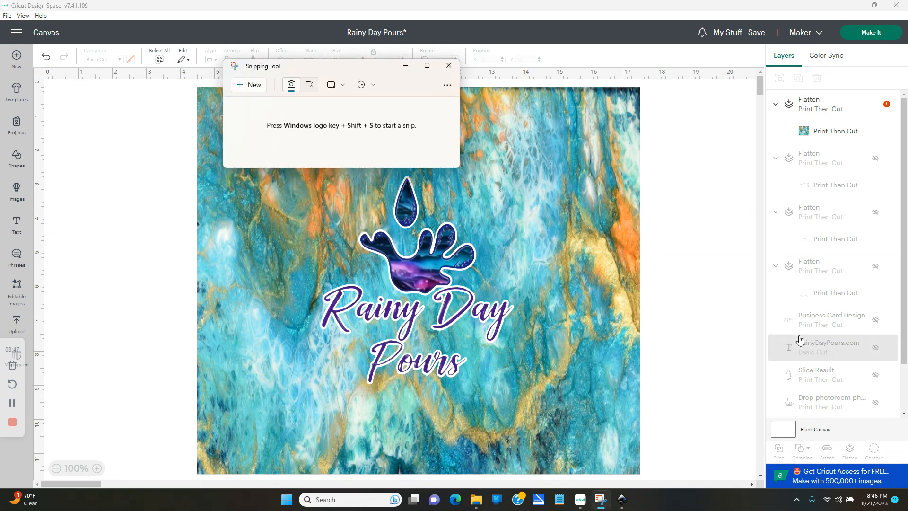
mouse_move(597, 501)
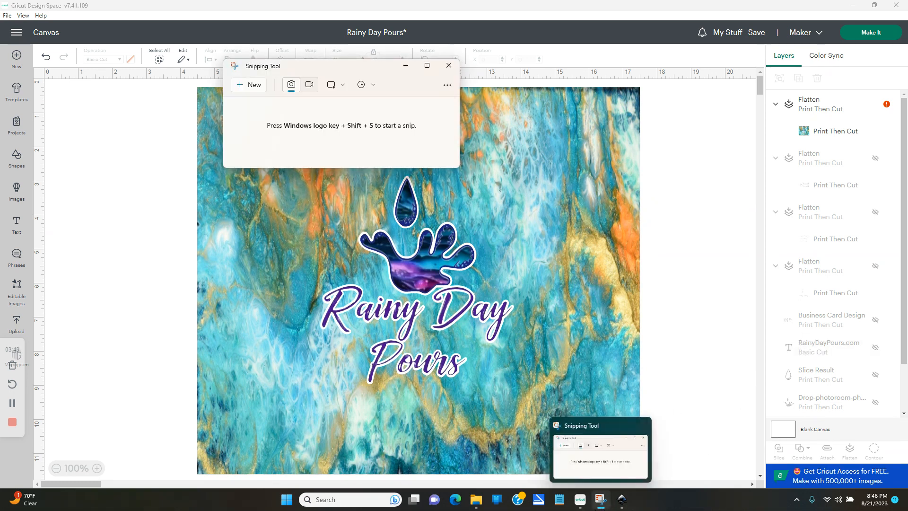
right_click(601, 503)
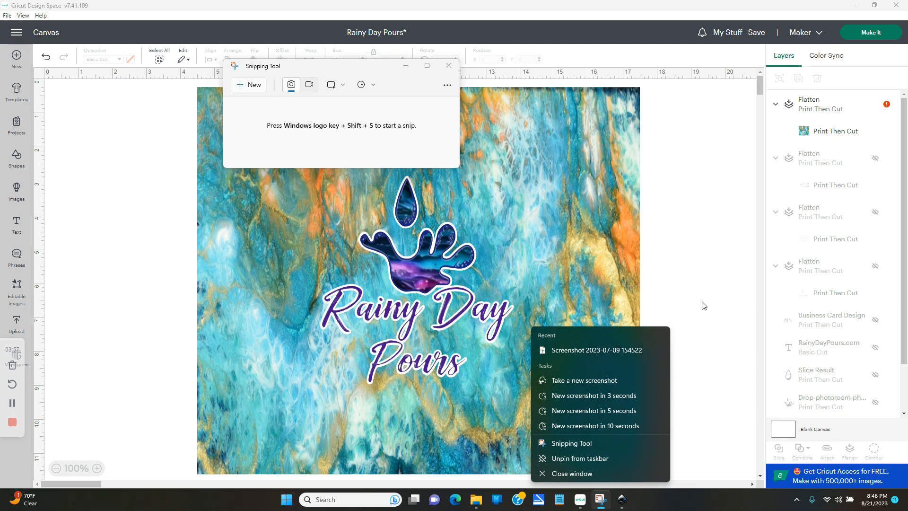
left_click(704, 284)
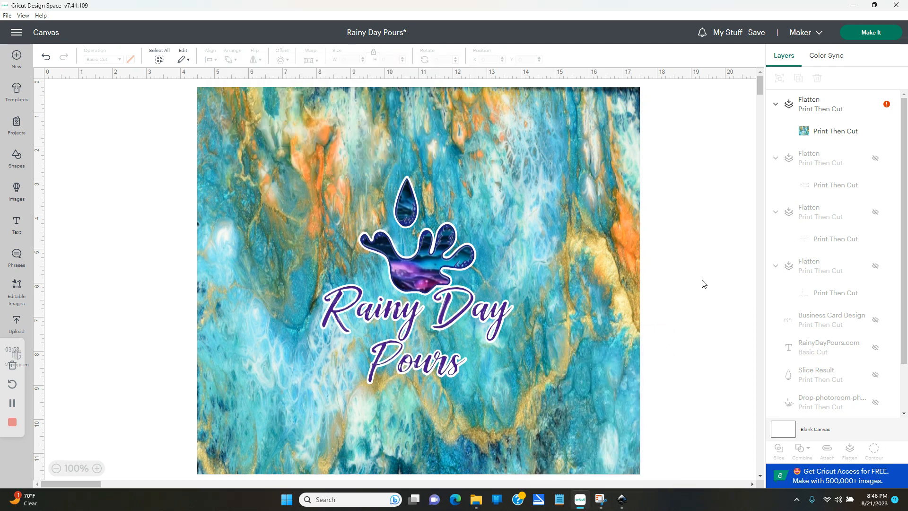
Switch back to the Snipping Tool and capture a rectangular snip of the whole enlarged design, from corner to corner
left_click(601, 502)
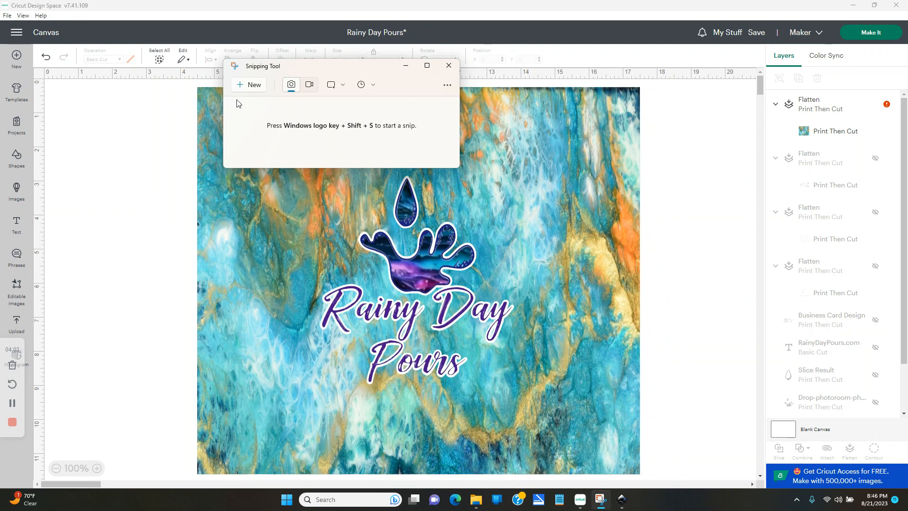
left_click(252, 85)
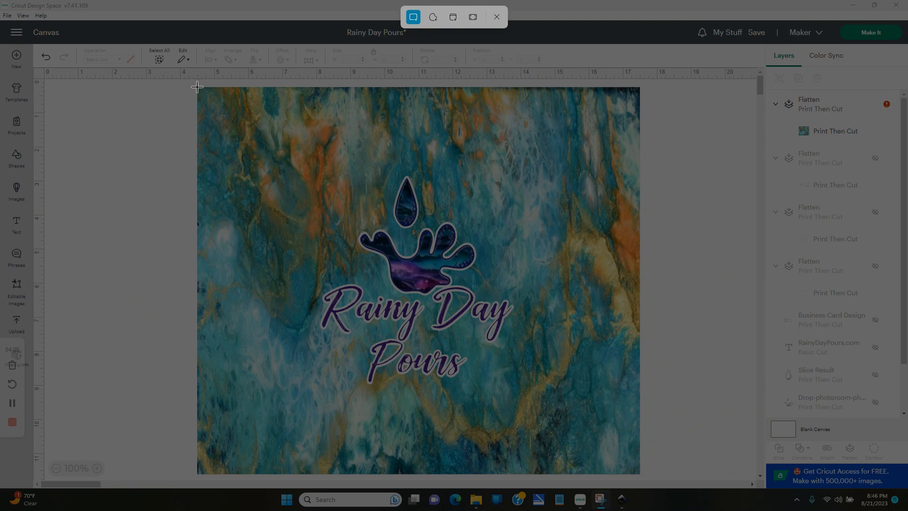
left_click_drag(197, 87, 198, 87)
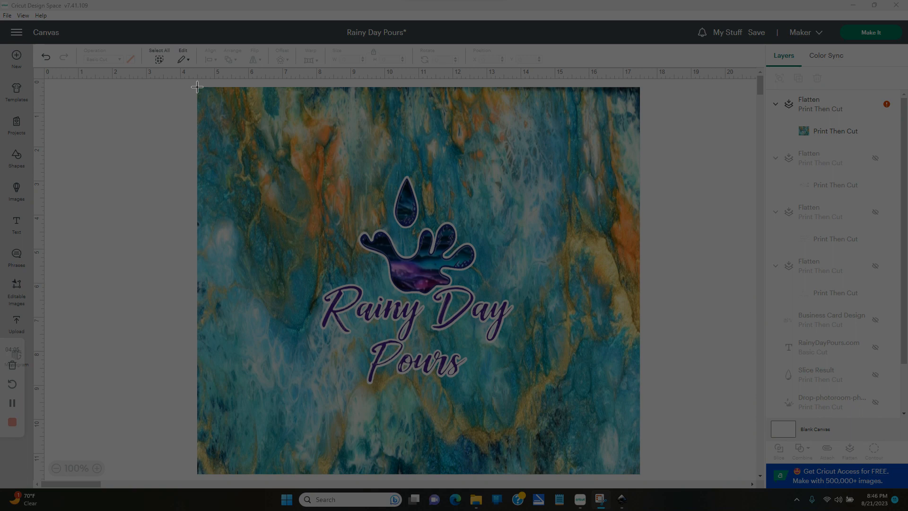
left_click_drag(197, 88, 640, 475)
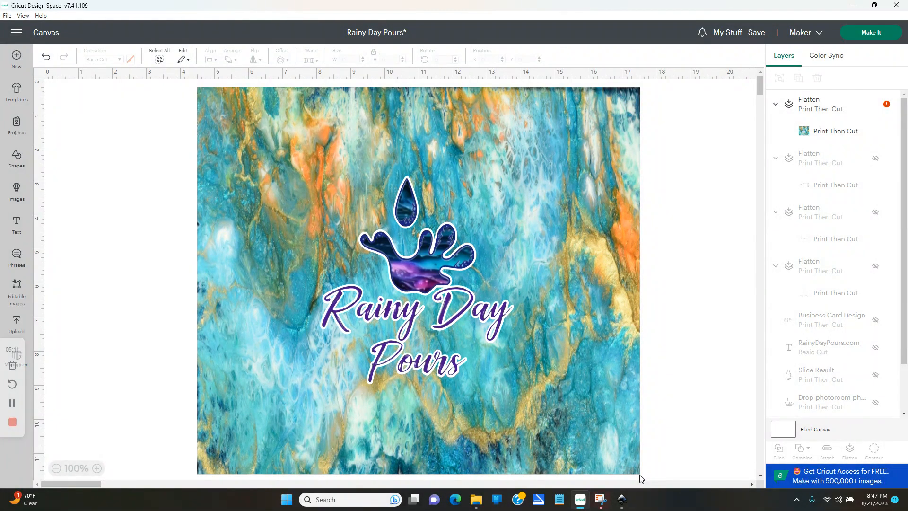
Save the captured snip to the Desktop as a JPG named "rainy atlantis" and close the Snipping Tool
left_click(602, 505)
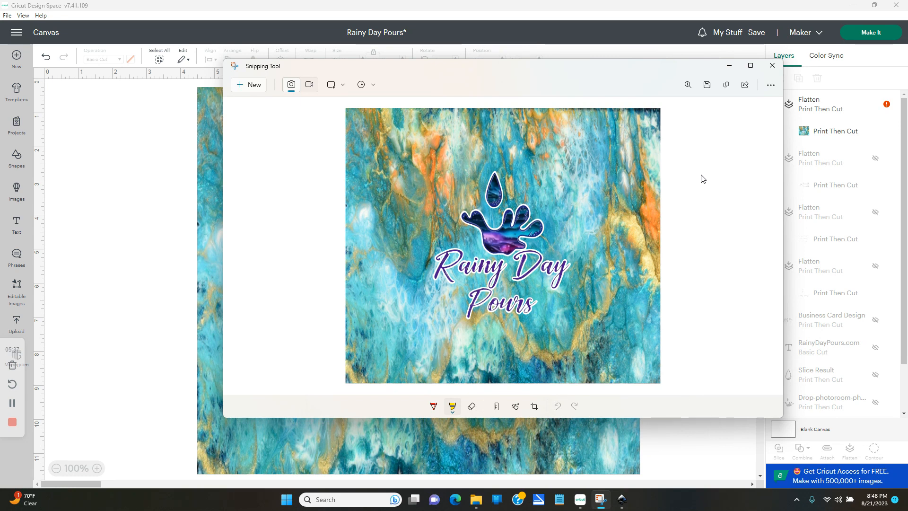
left_click(708, 85)
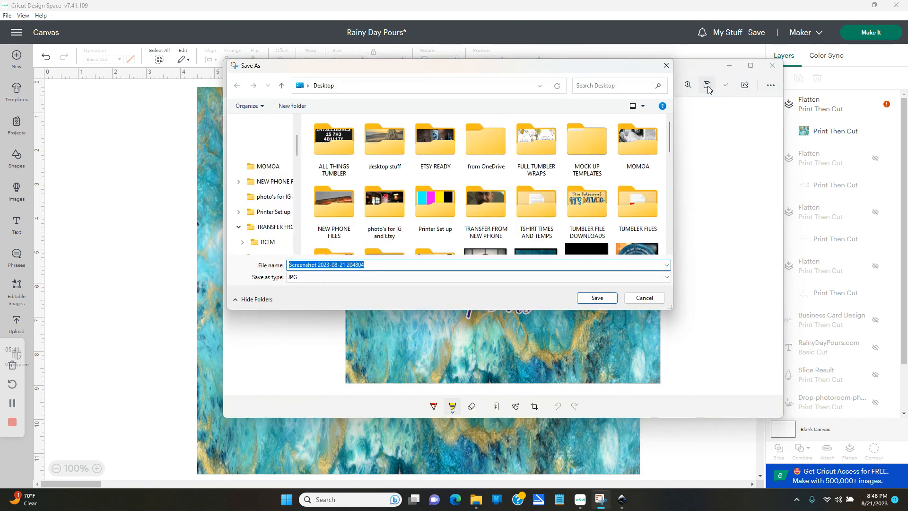
type("r")
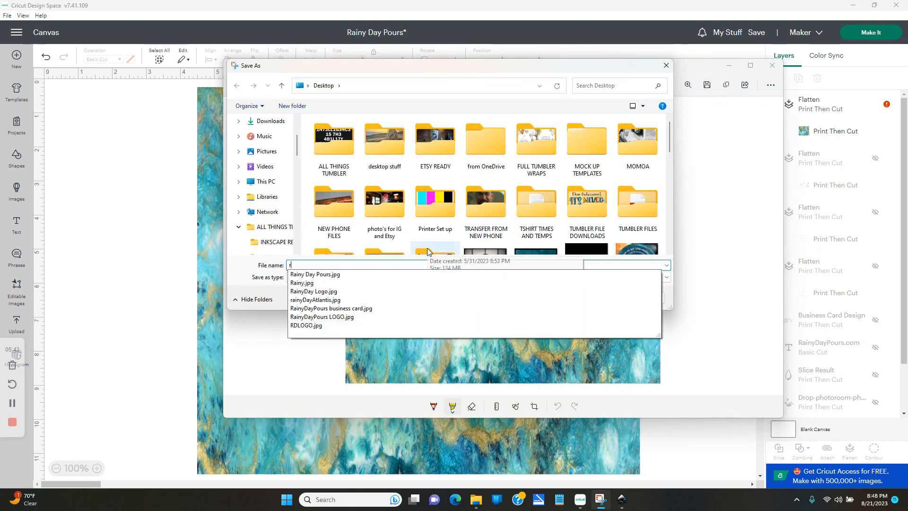
type("inaainy atlantis")
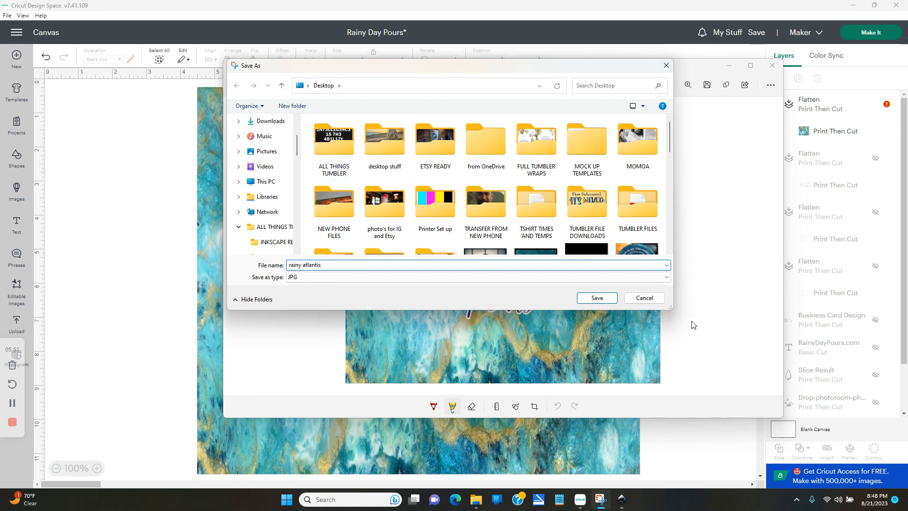
left_click(592, 299)
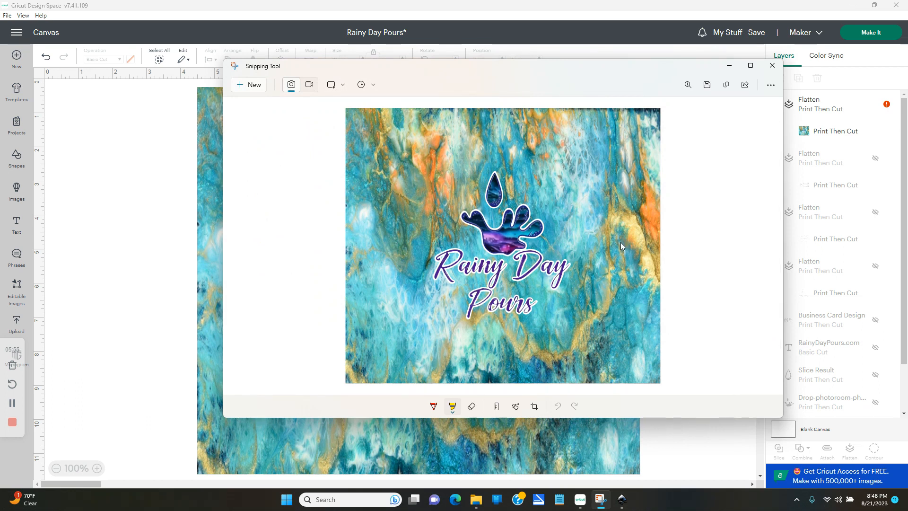
left_click(772, 66)
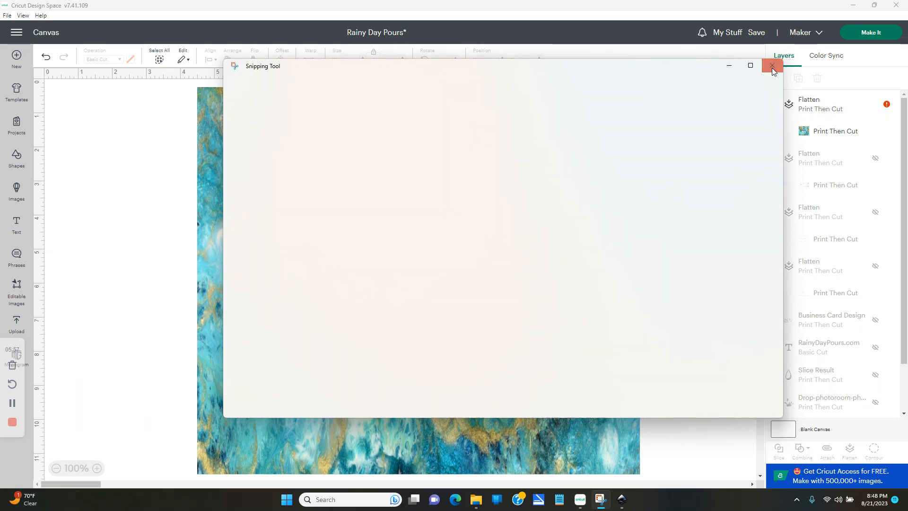
Restore the Cricut Design Space window down to a smaller size, keeping the program open
left_click(899, 5)
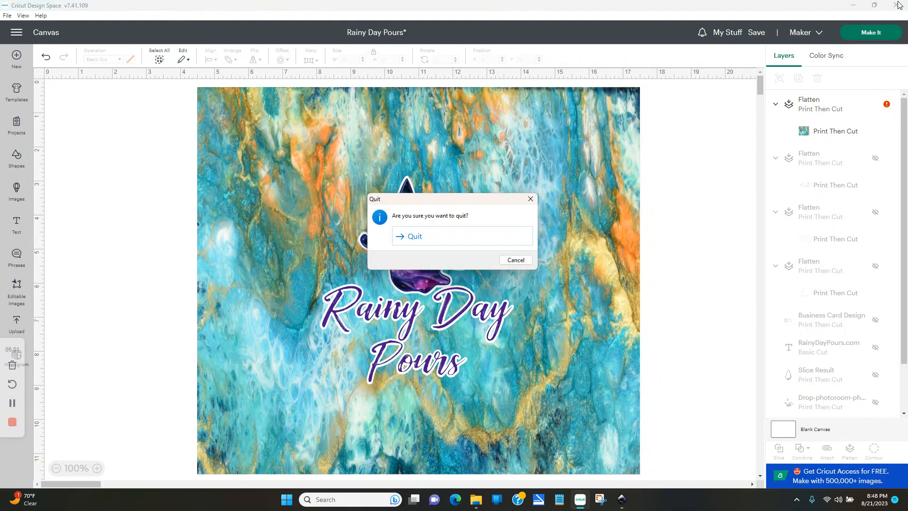
left_click(518, 259)
left_click(874, 4)
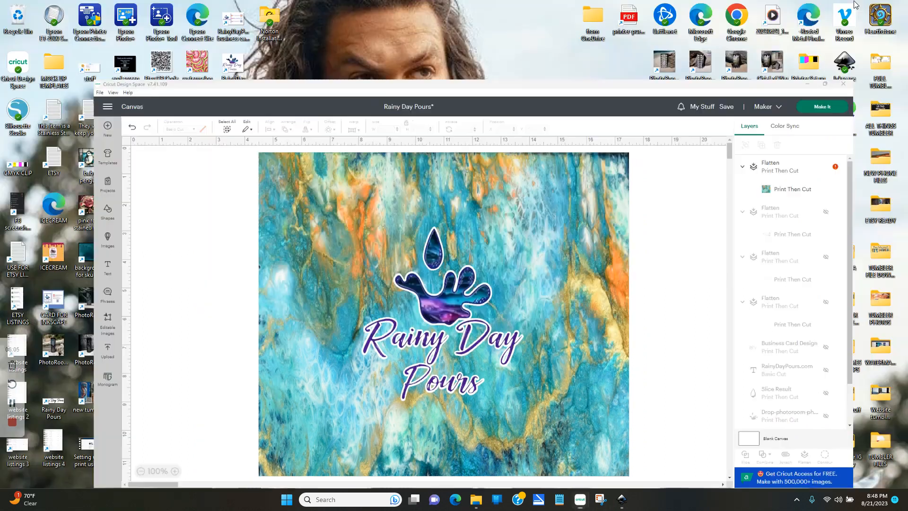
Switch to Inkscape and open the file "rainy atlantis.jpg" from the Desktop
left_click(622, 499)
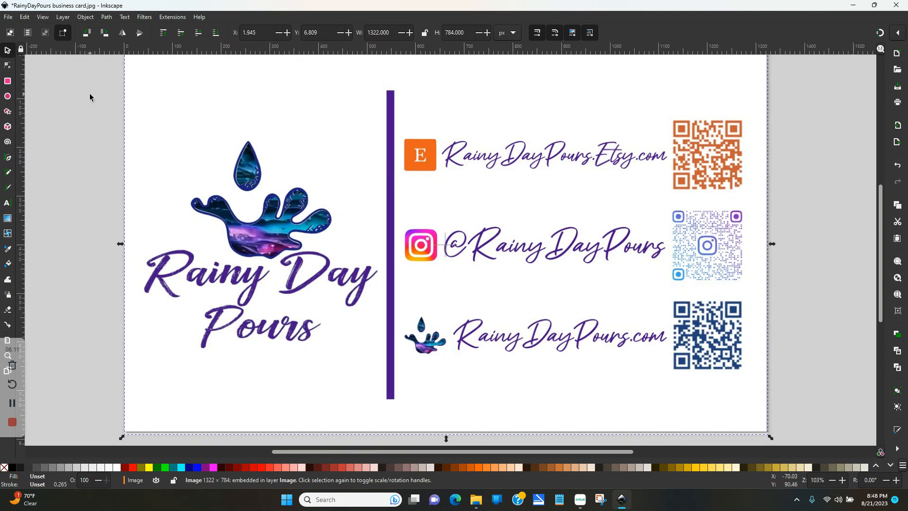
left_click(11, 18)
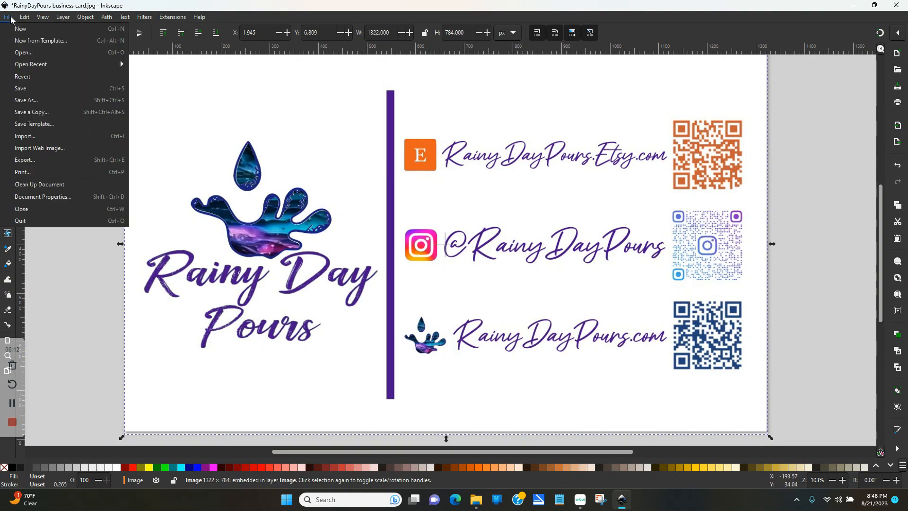
left_click(21, 52)
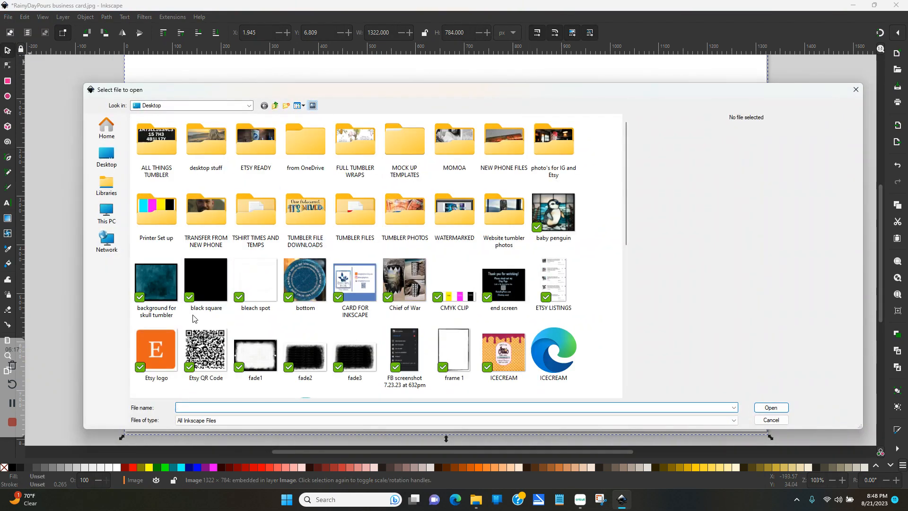
type("rin")
type("a")
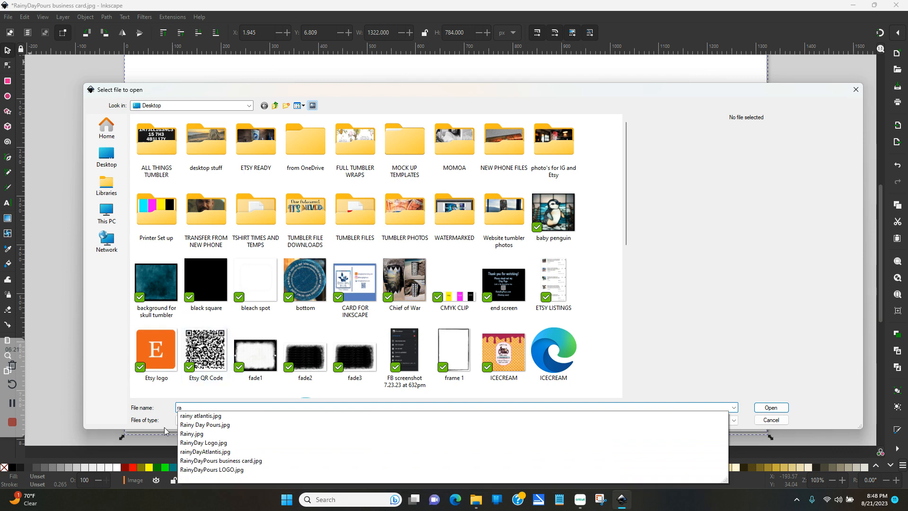
left_click(196, 416)
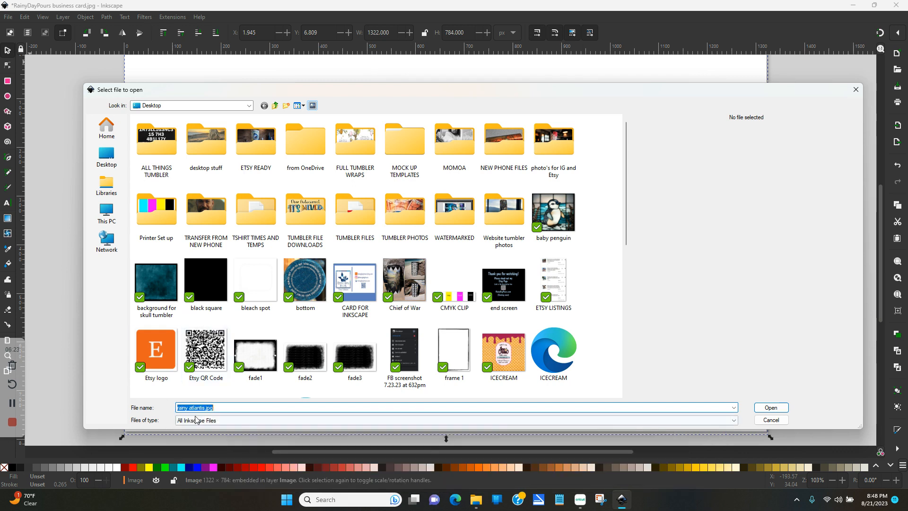
left_click(763, 409)
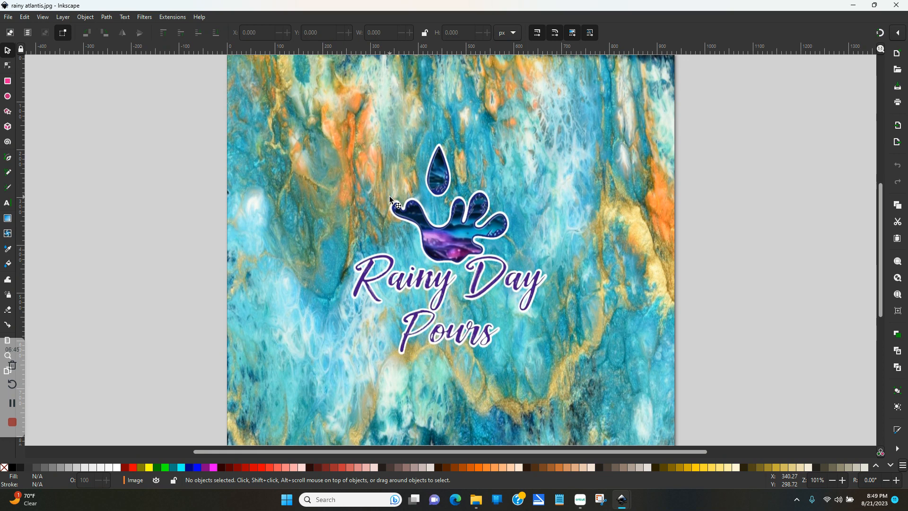
Set the document's page format to US Letter (8.5 x 11 in) and its display units to inches in the document properties
left_click(8, 18)
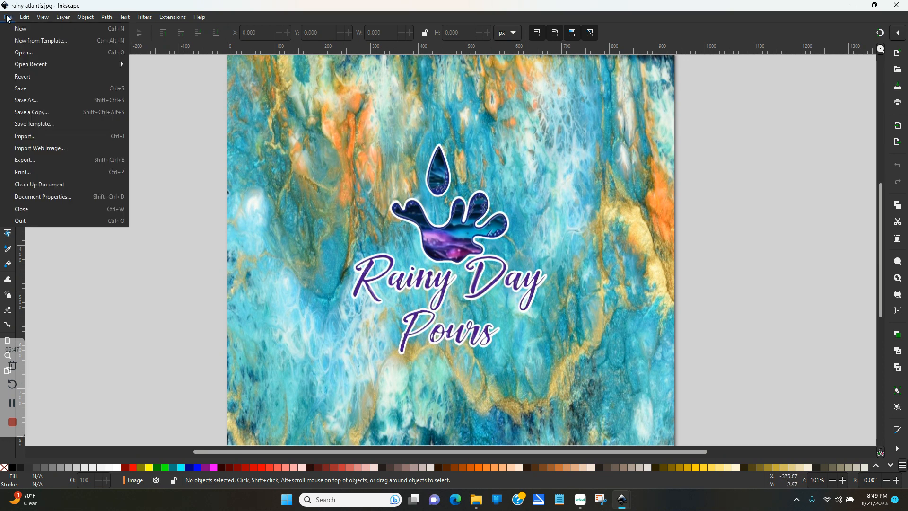
left_click(44, 197)
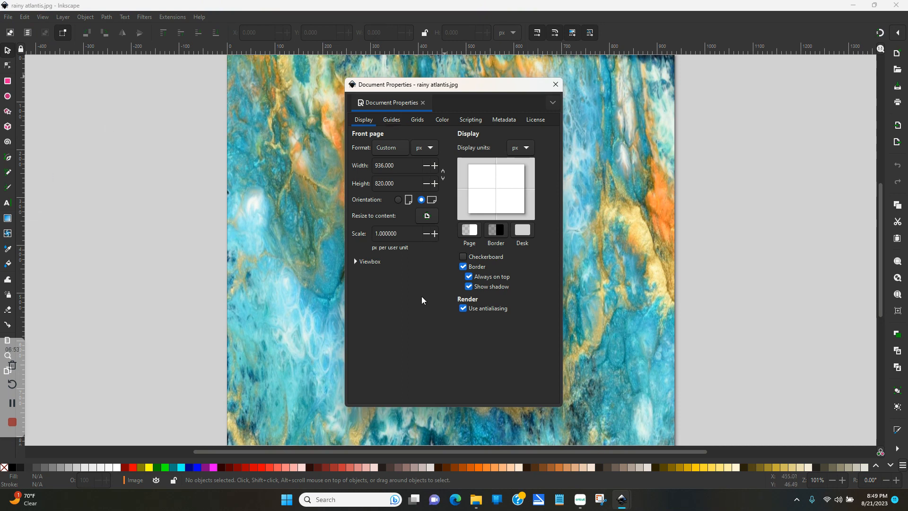
left_click(383, 148)
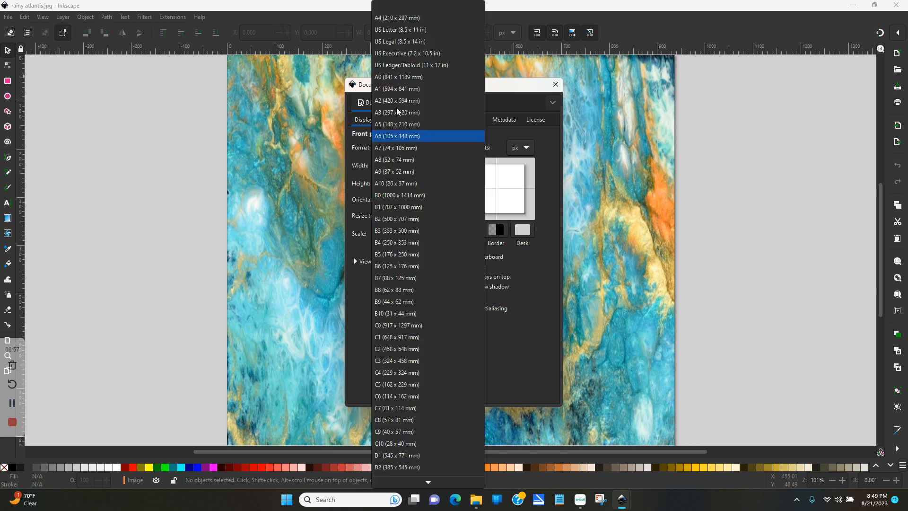
left_click(397, 30)
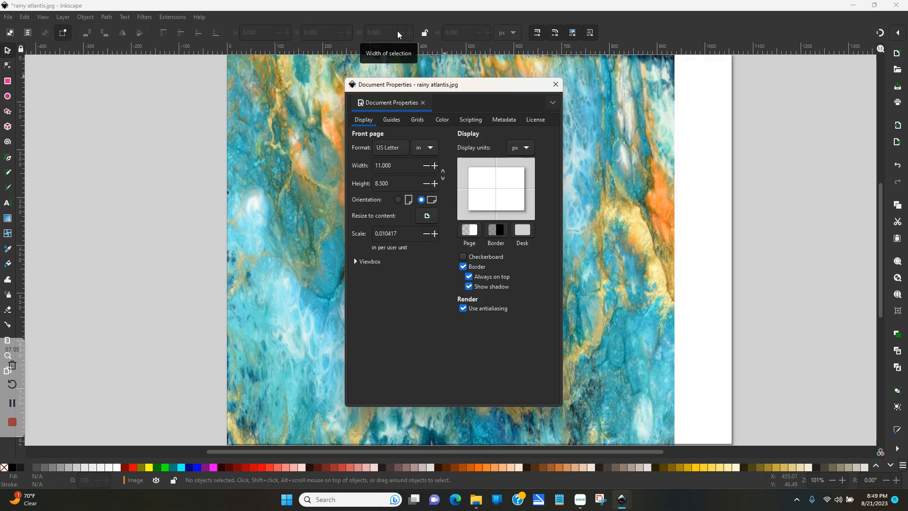
left_click(388, 147)
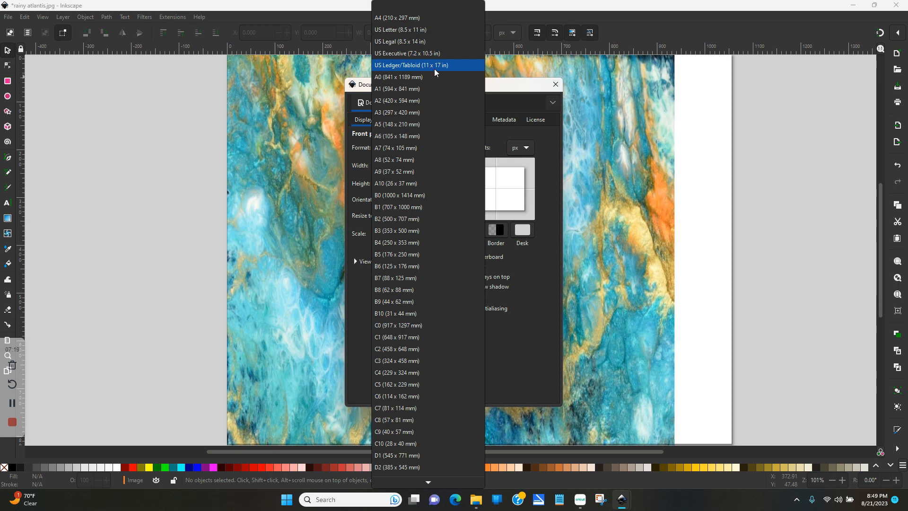
left_click(400, 30)
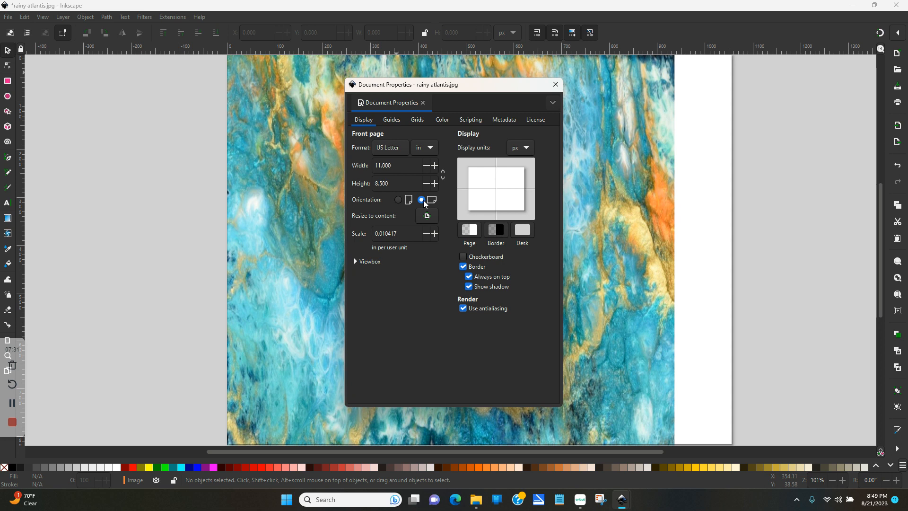
left_click(524, 149)
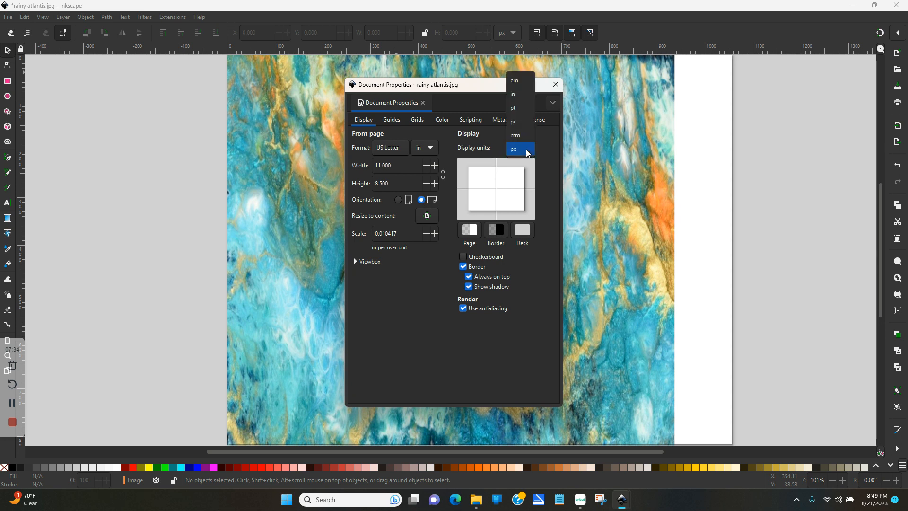
left_click(519, 94)
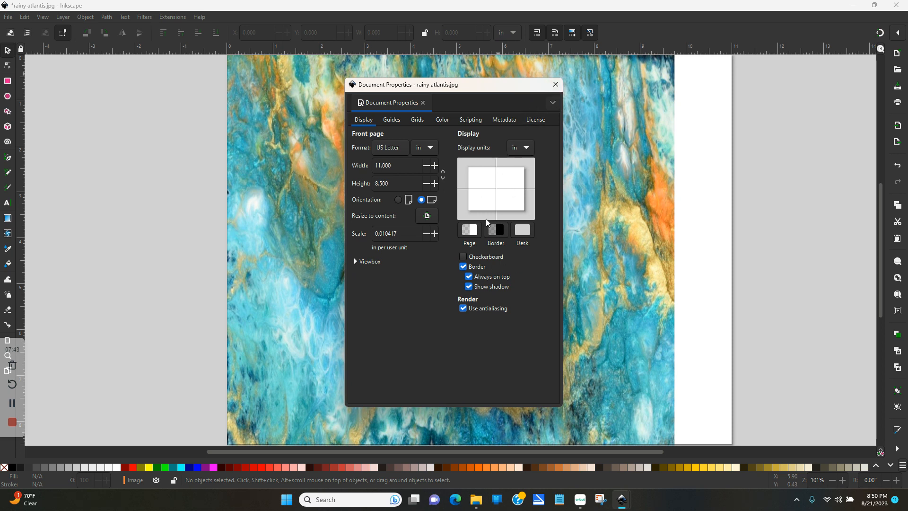
left_click(555, 85)
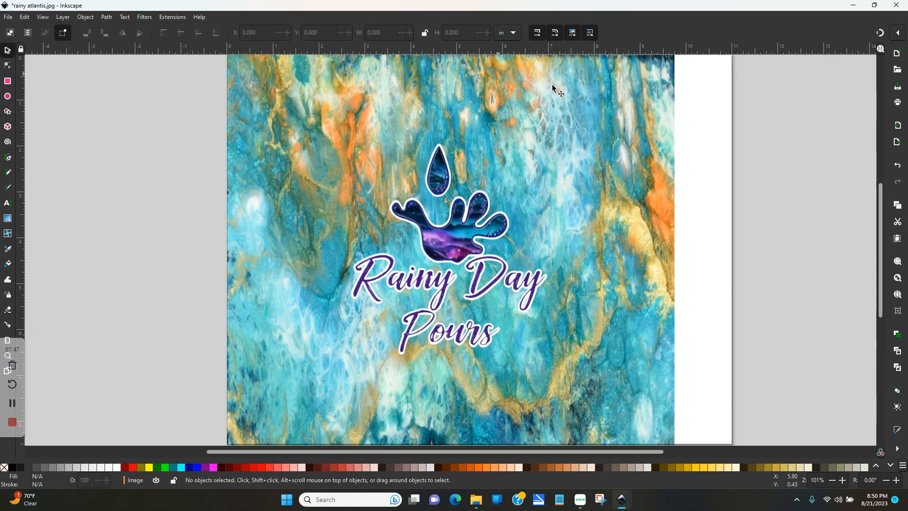
Move the design image aside to expose the page, reposition it over the page at about X 0.79, Y 0.09 in, and deselect it
left_click_drag(613, 204, 379, 219)
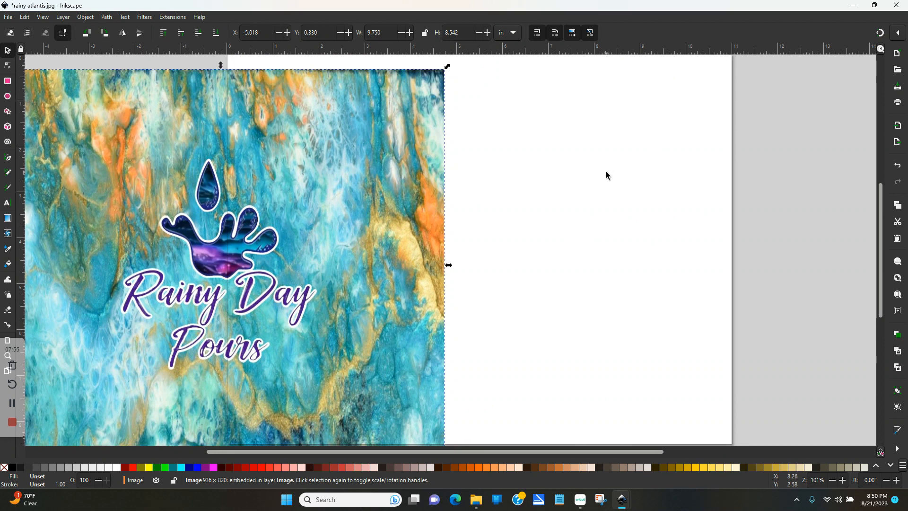
left_click(833, 481)
left_click(833, 481)
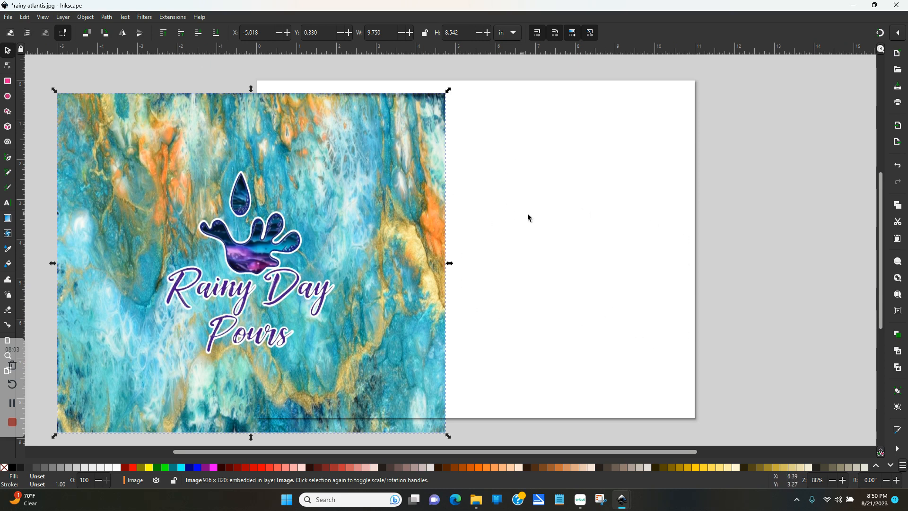
mouse_move(307, 233)
left_mouse_down()
mouse_move(482, 223)
mouse_move(307, 224)
left_mouse_up()
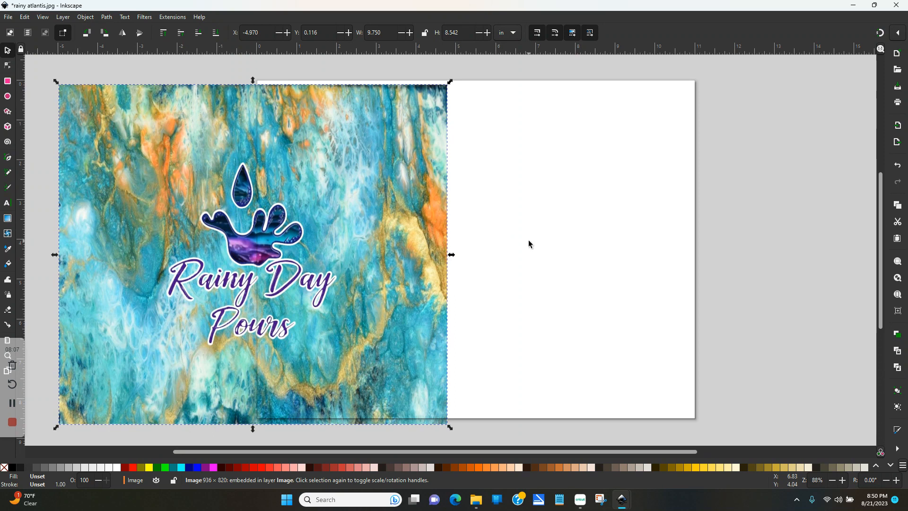
left_click_drag(315, 216, 545, 216)
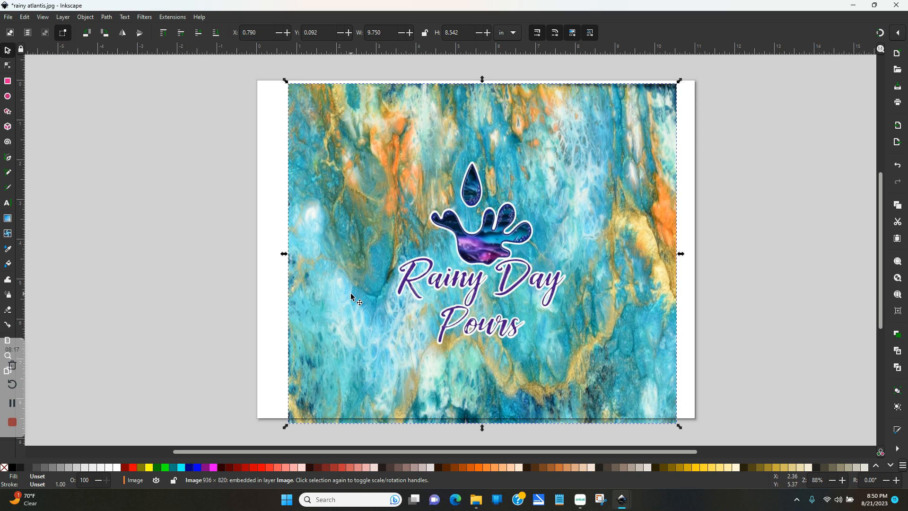
left_click(113, 263)
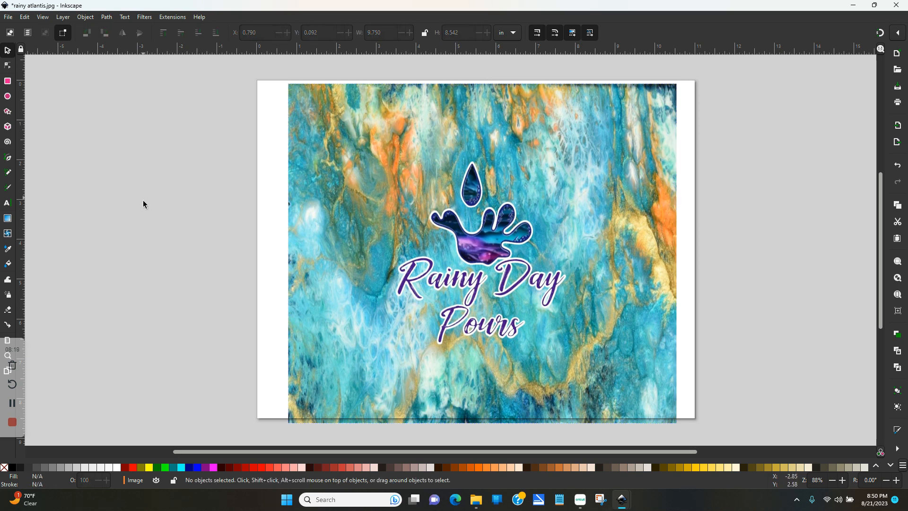
Resize the design image to 9.38 in wide and 8.2 in high
left_click(466, 205)
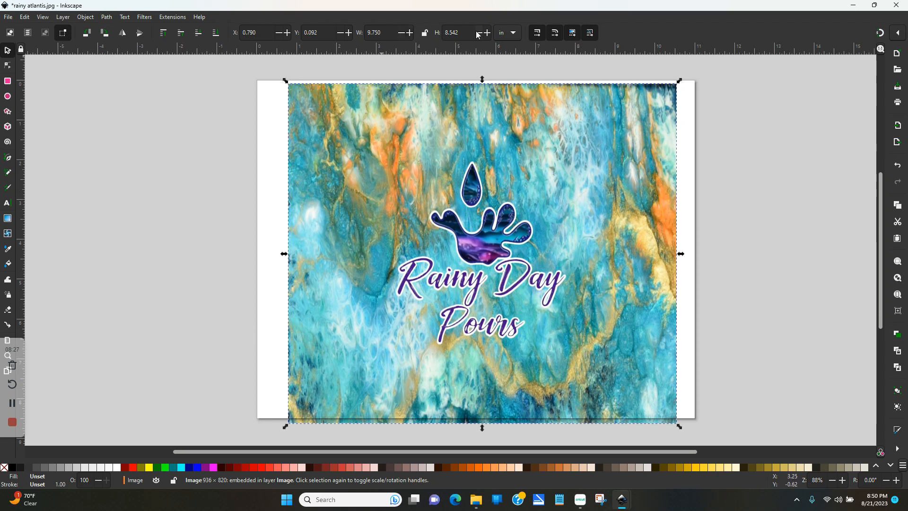
left_click(390, 29)
type("9.38")
key("Tab")
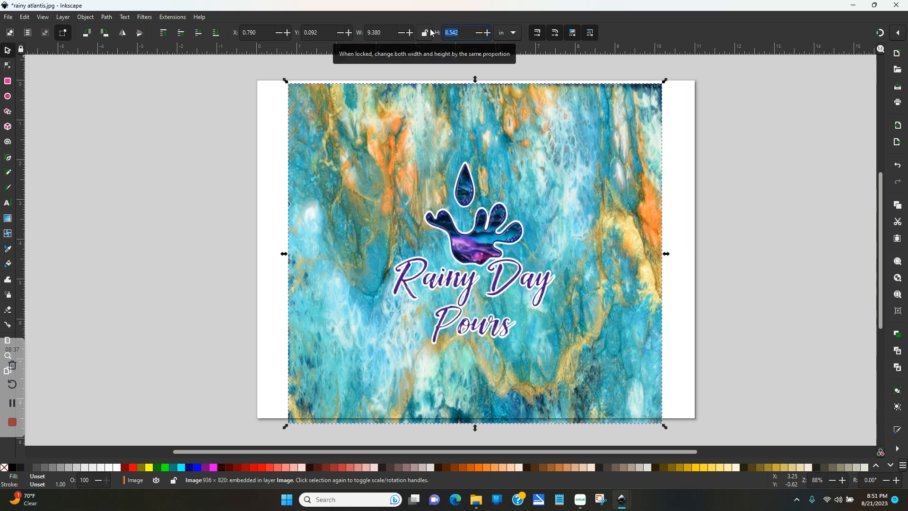
type("8.2")
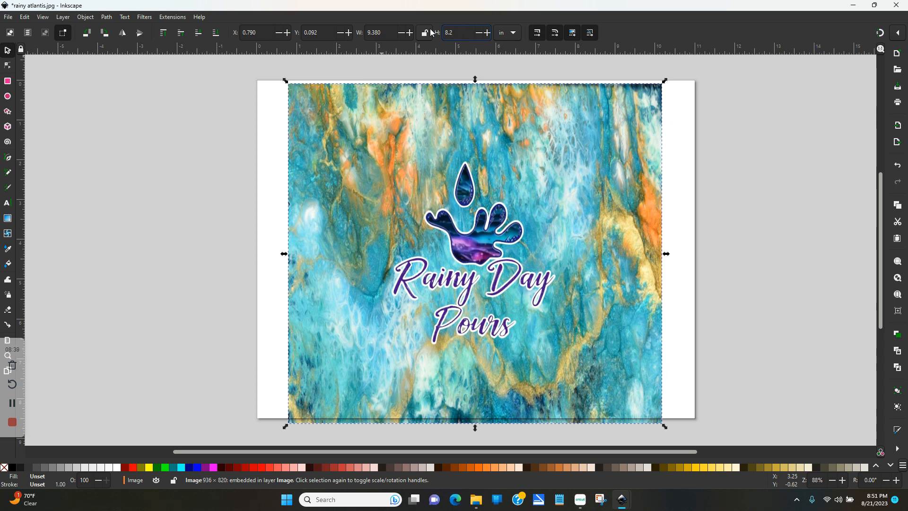
key("Return")
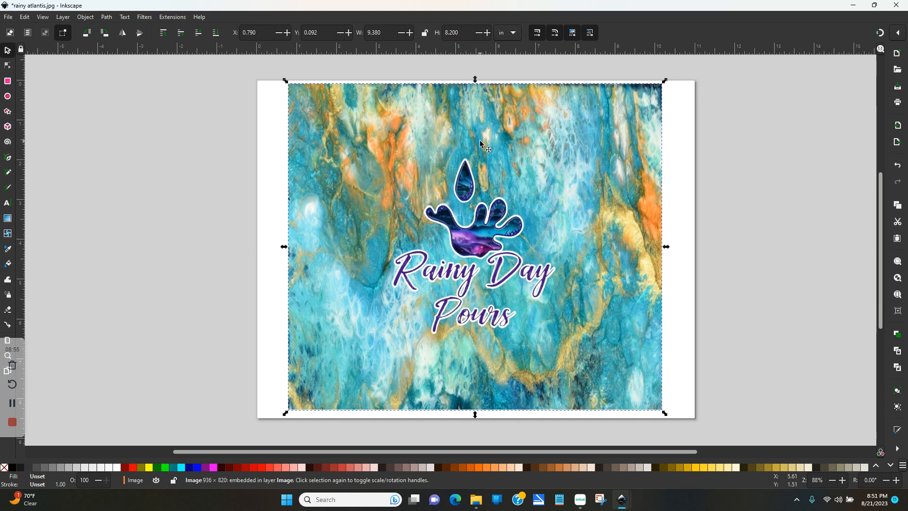
Adjust the resized image's placement so it sits fully within the page, at about X 0.73, Y 0.14 in
left_click_drag(480, 146, 484, 147)
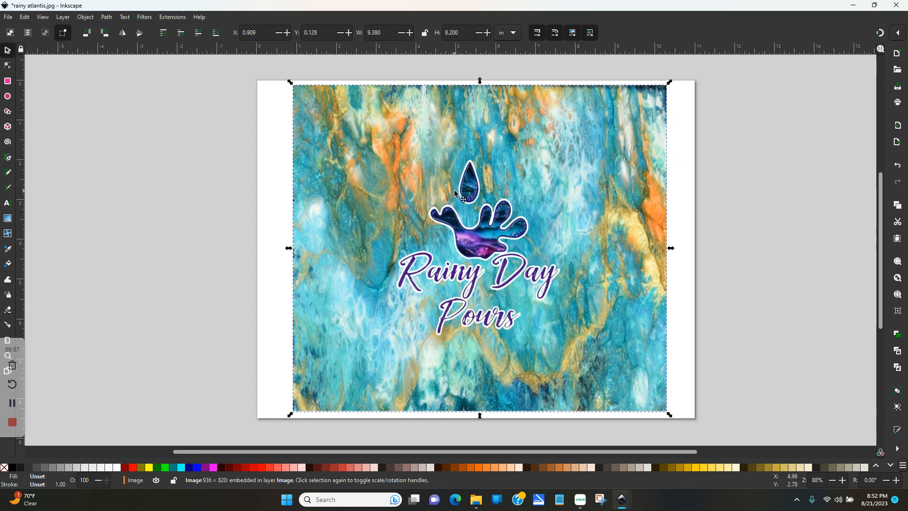
mouse_move(449, 193)
left_mouse_down()
mouse_move(415, 192)
mouse_move(446, 183)
mouse_move(413, 198)
mouse_move(450, 195)
left_mouse_up()
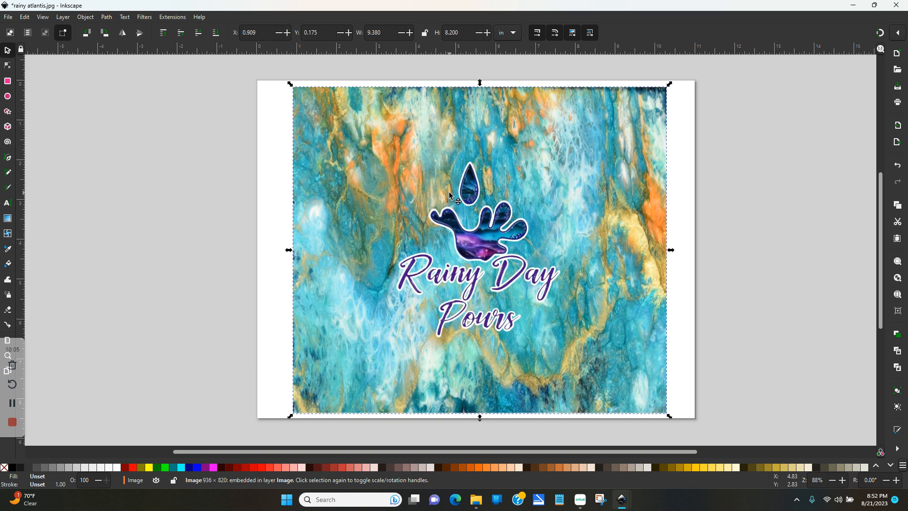
left_click(450, 195)
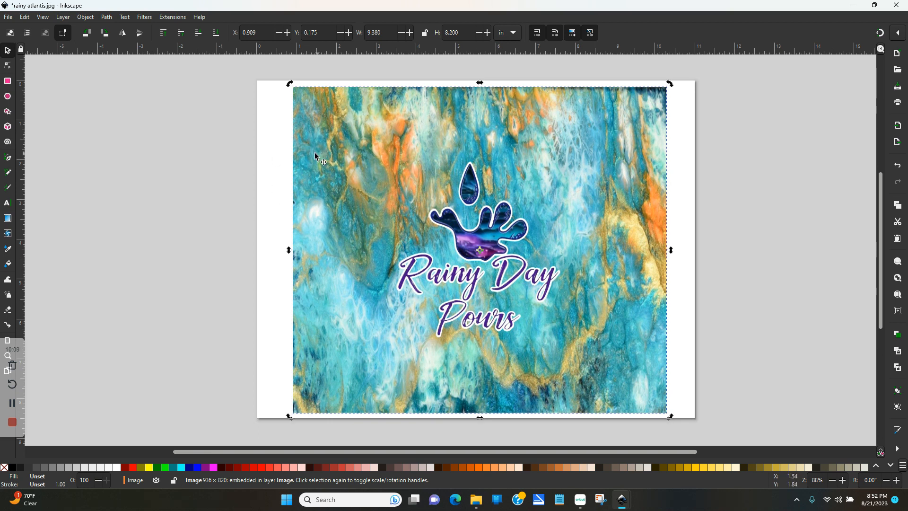
left_click_drag(429, 204, 335, 187)
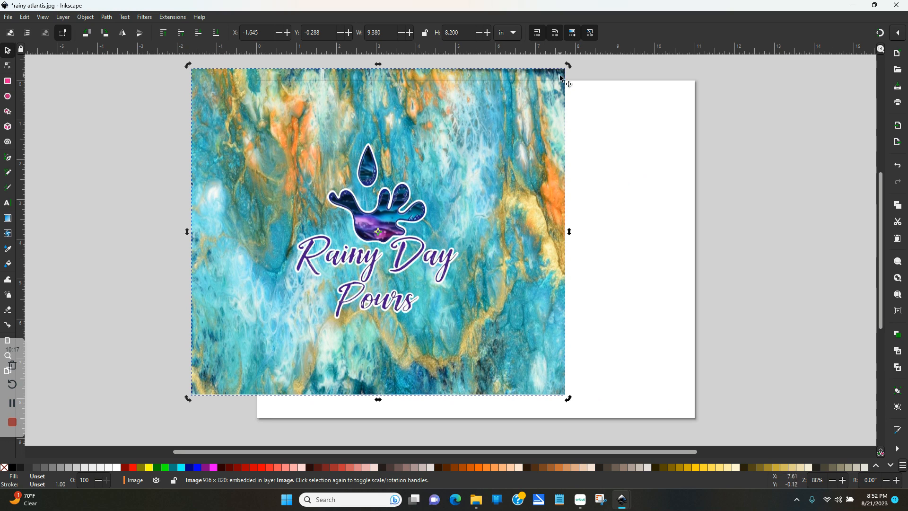
left_click_drag(439, 242, 535, 261)
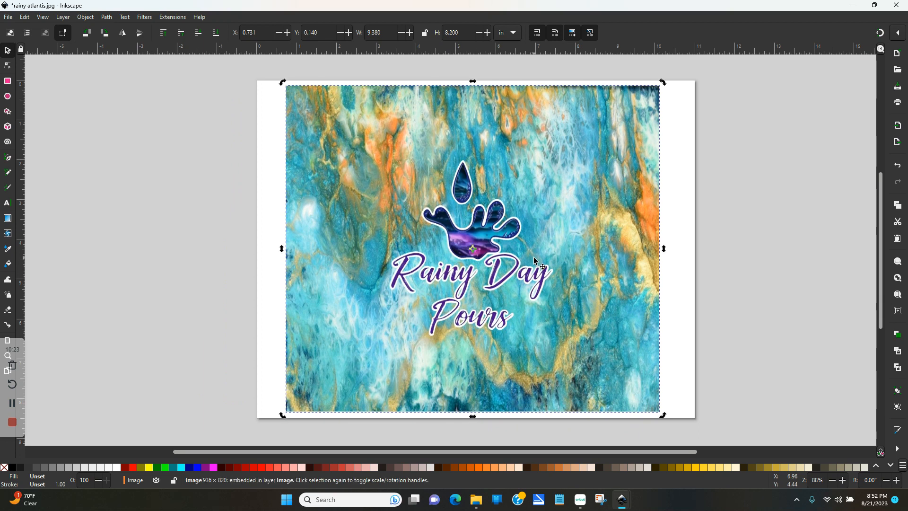
In the printer preferences, set Landscape orientation, Premium Presentation Paper Matte, and High quality, and enable Print Preview
left_click(8, 17)
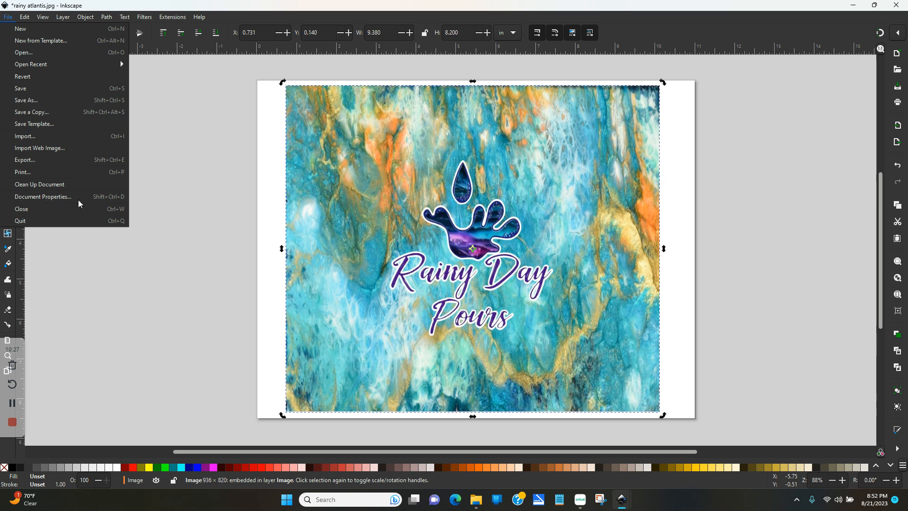
left_click(223, 182)
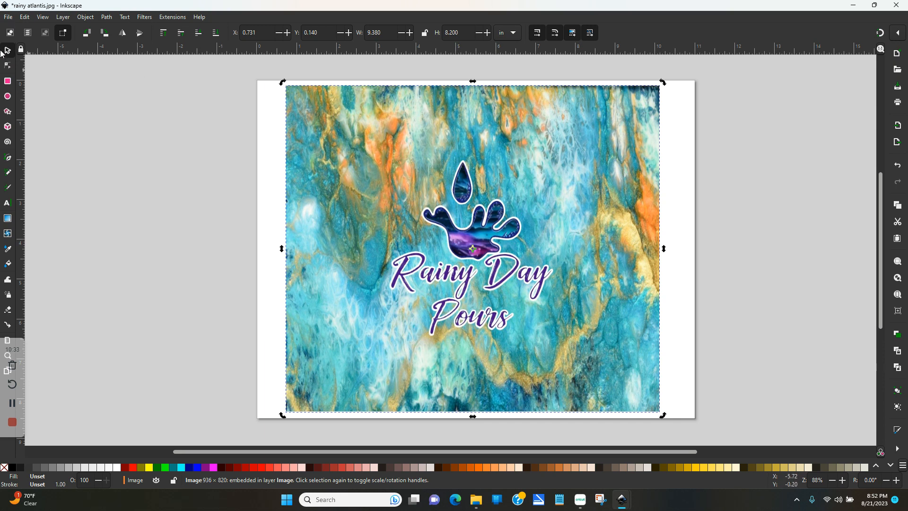
left_click(8, 17)
left_click(27, 175)
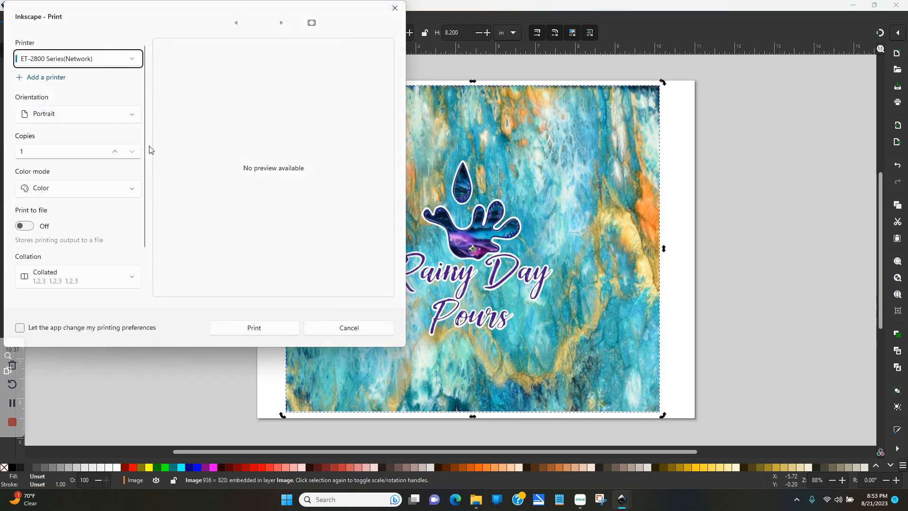
scroll(144, 144, "down", 2)
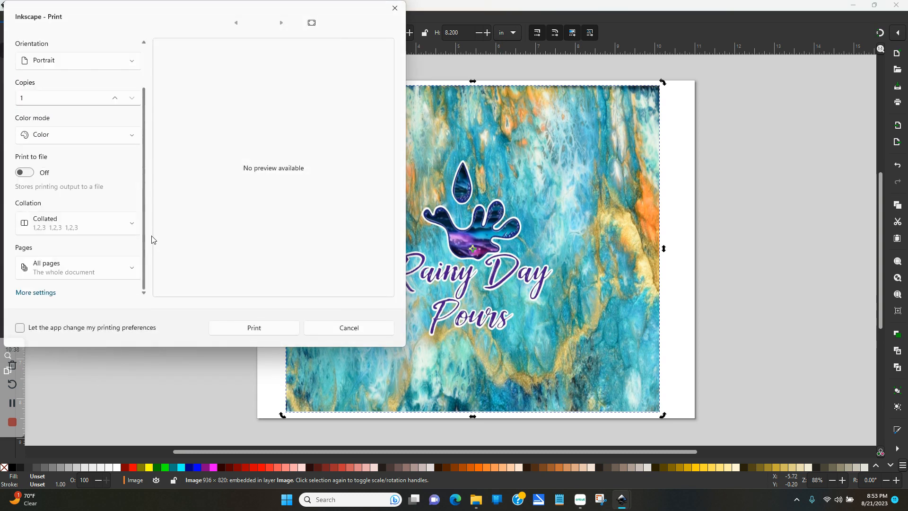
left_click(35, 293)
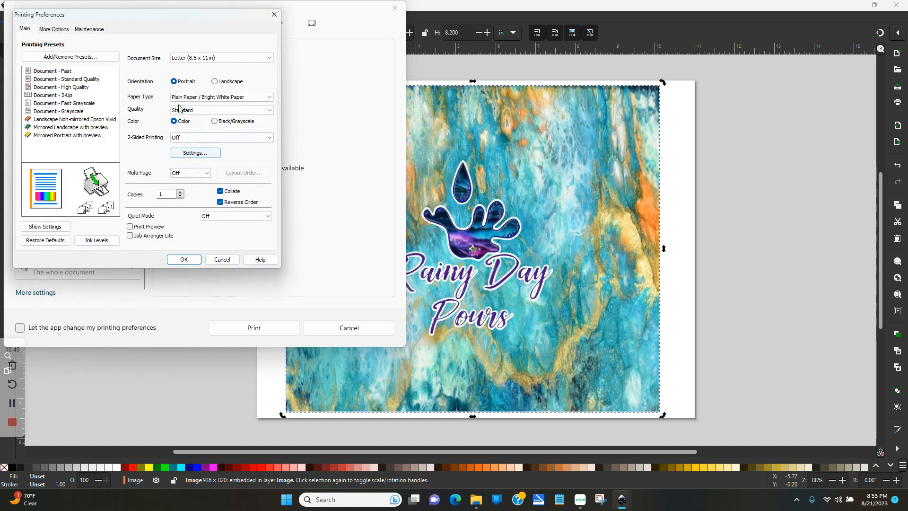
left_click(216, 82)
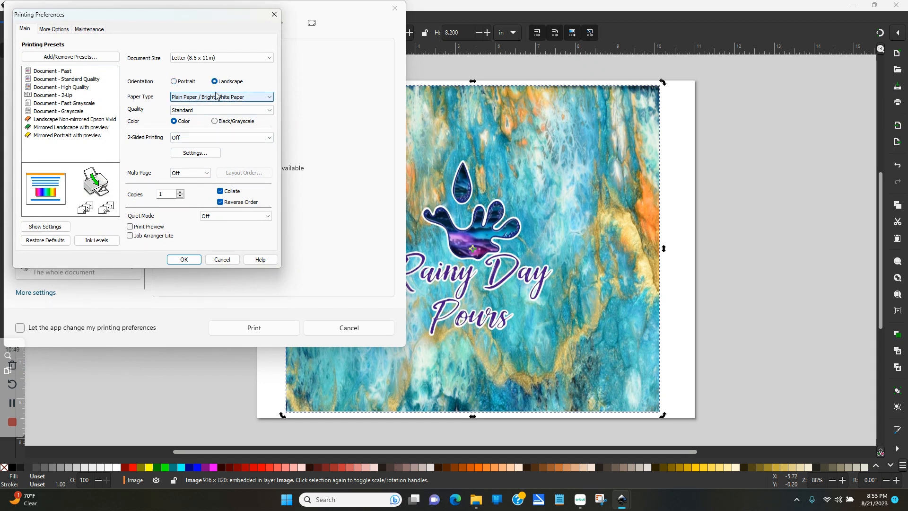
left_click(217, 93)
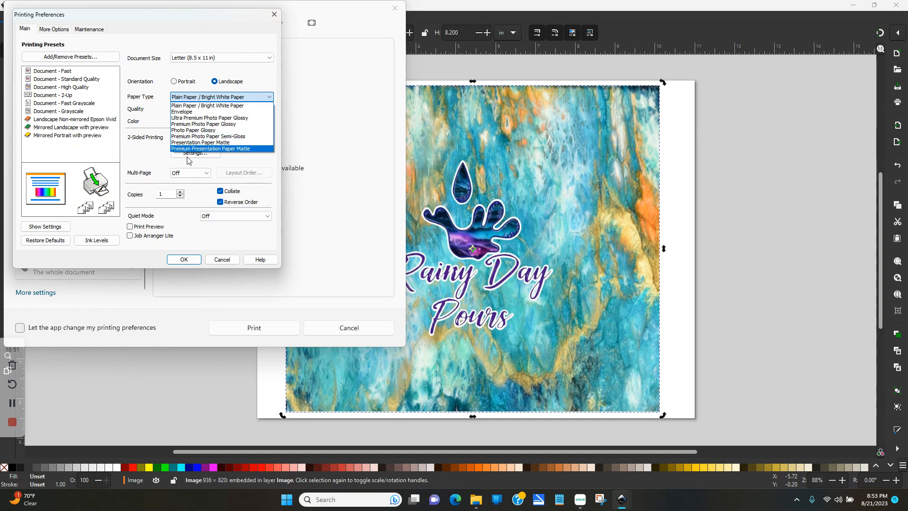
left_click(184, 149)
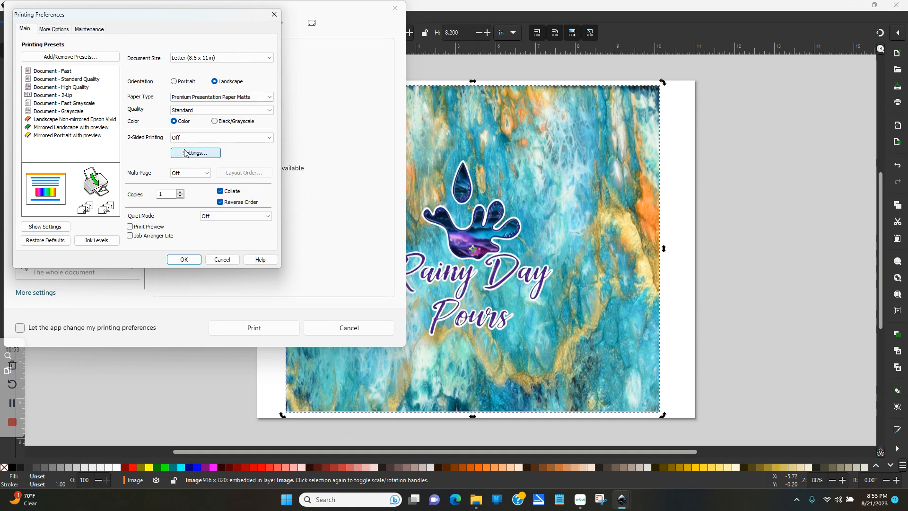
left_click(171, 113)
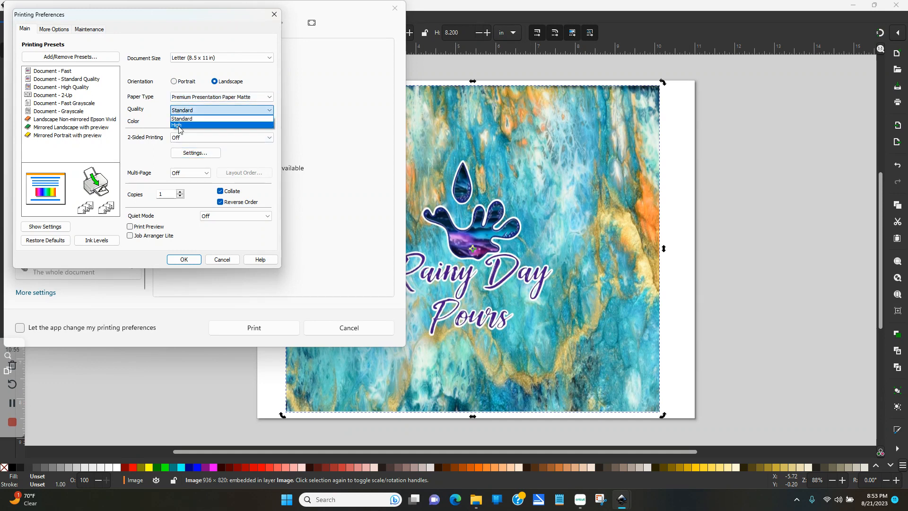
left_click(179, 128)
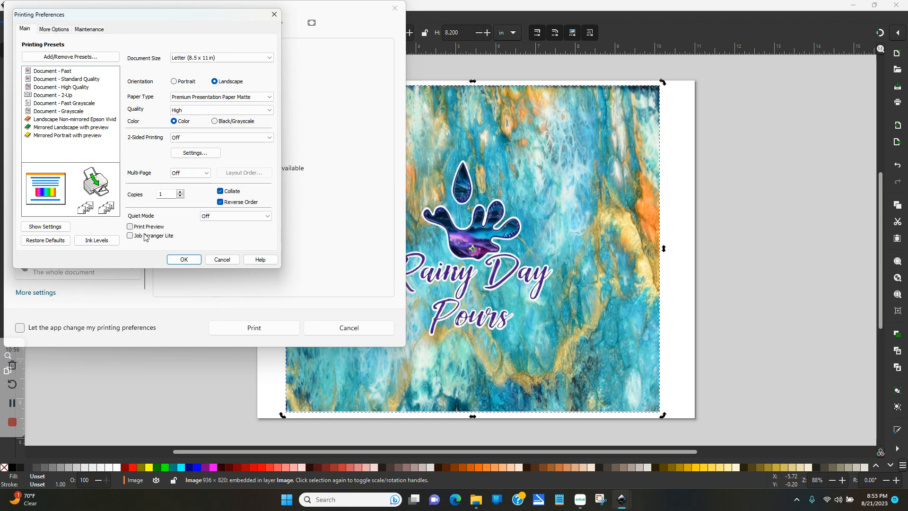
left_click(130, 227)
Set custom color correction using Color Controls in EPSON Vivid mode, disable Bidirectional Printing, and enable Mirror Image
left_click(53, 30)
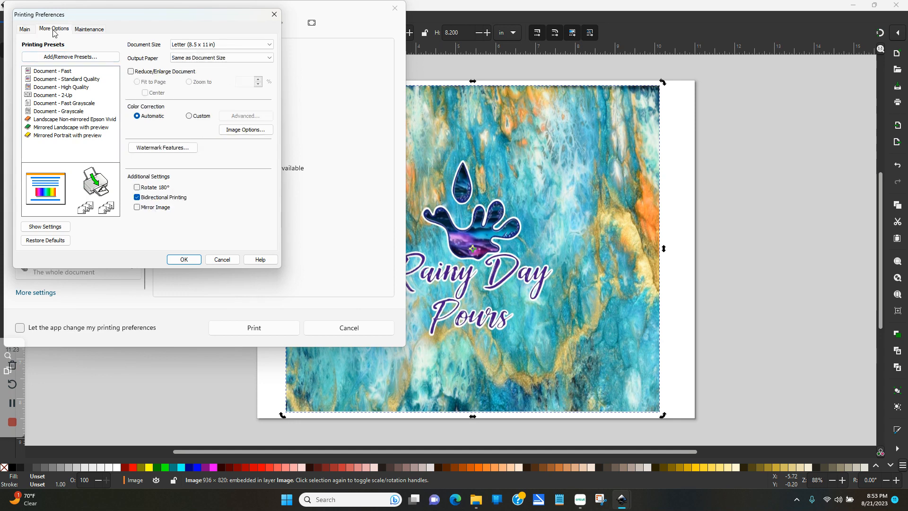
left_click(190, 117)
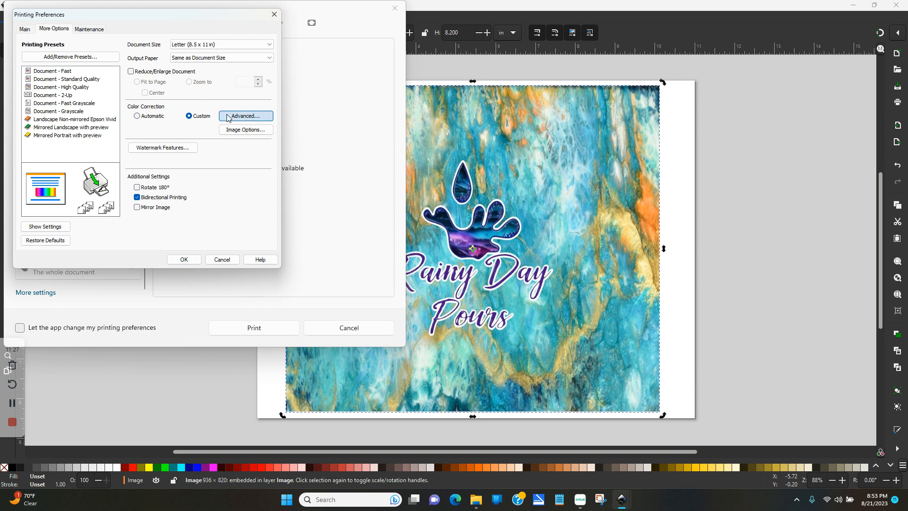
left_click(228, 117)
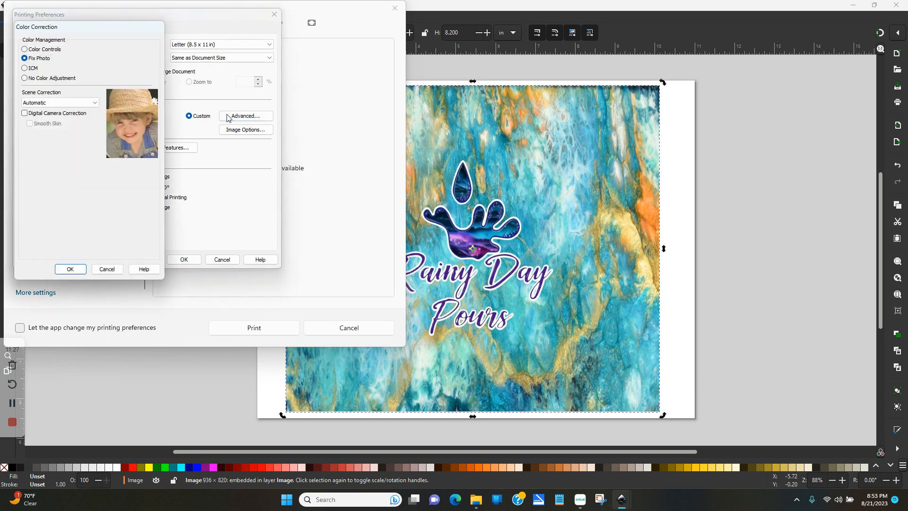
left_click(35, 50)
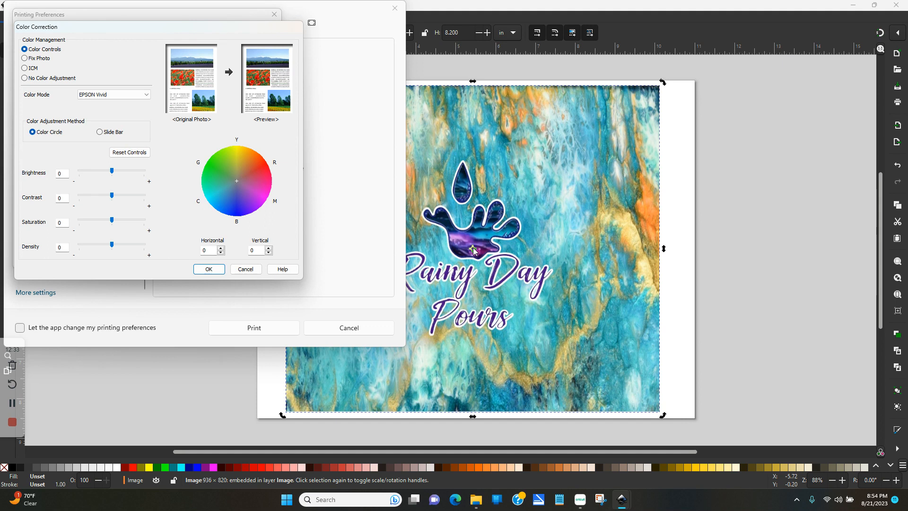
left_click(203, 269)
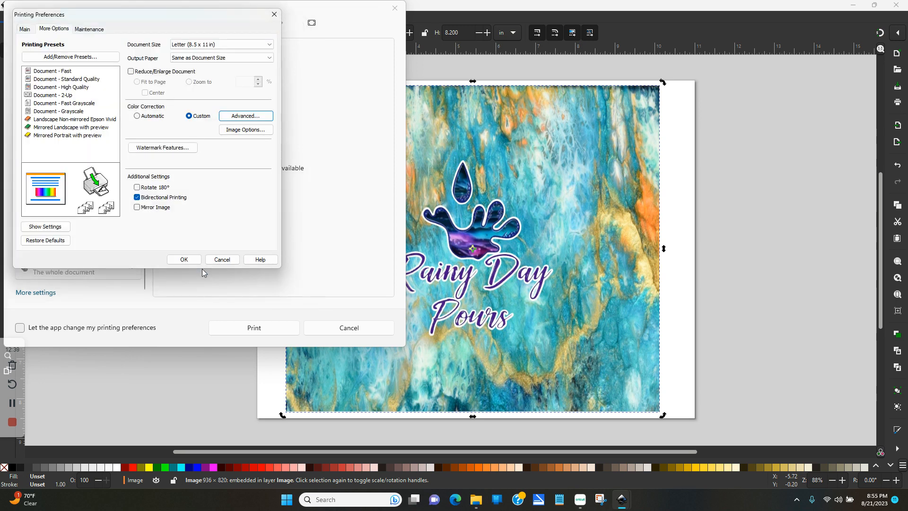
left_click(138, 200)
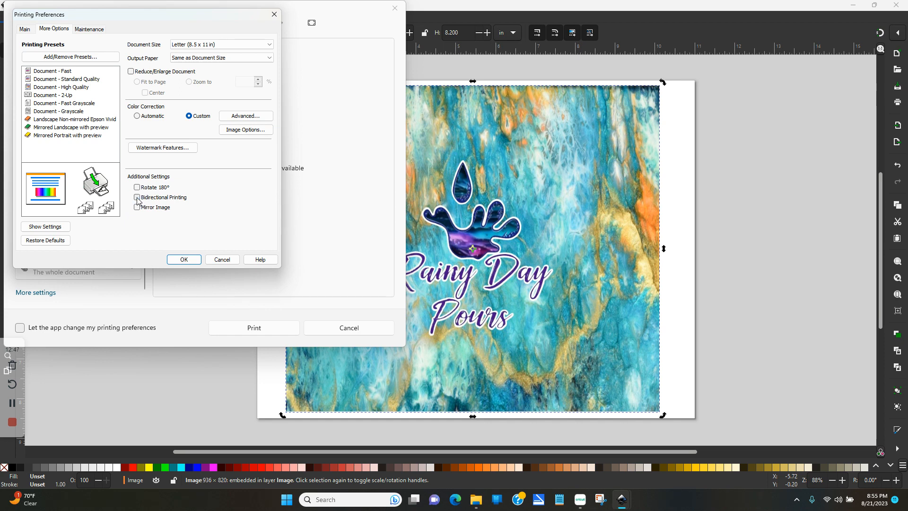
left_click(137, 209)
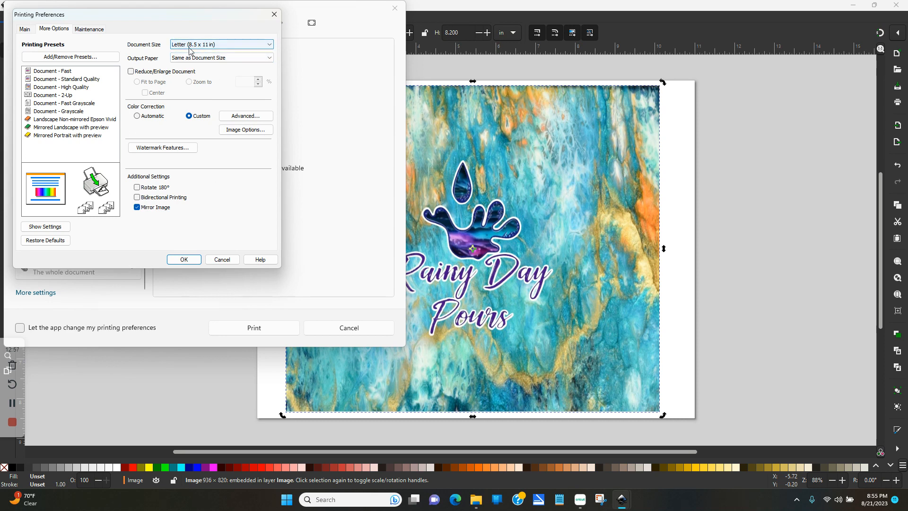
Accept the printing preferences, send the centered design to the print preview for inspection, and cancel the print job
left_click(28, 28)
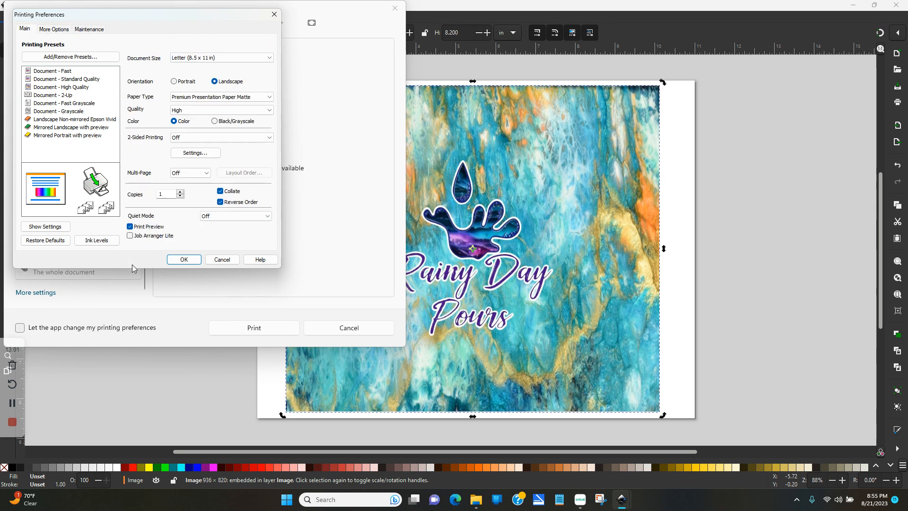
left_click(183, 260)
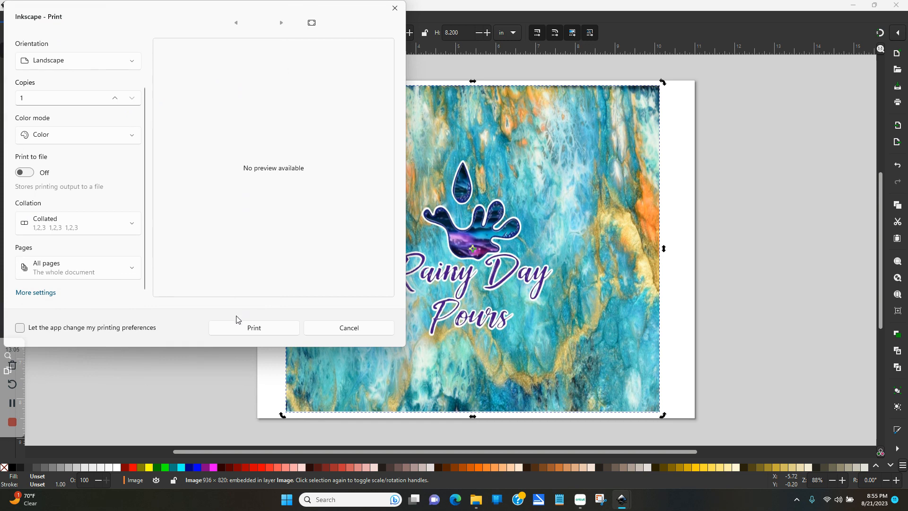
left_click(252, 330)
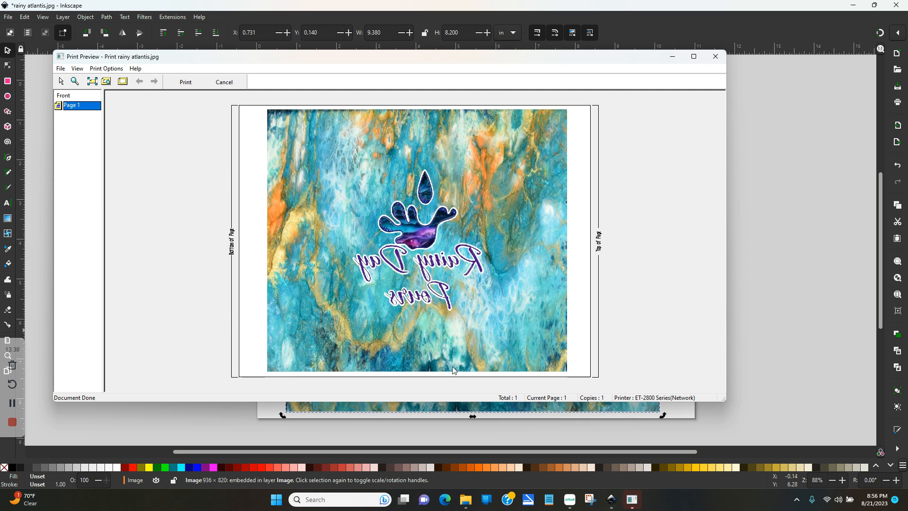
left_click(227, 81)
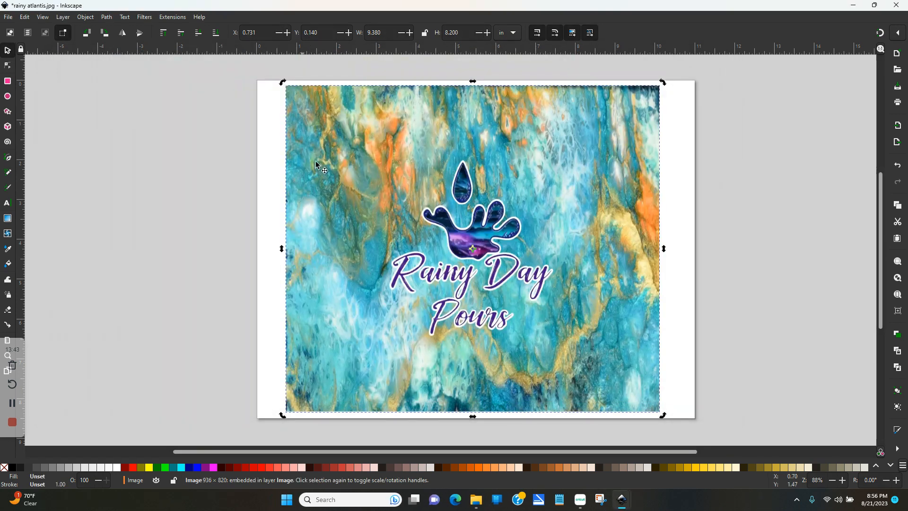
Move the design image partly off the page, to about X -3.85, Y 0.96 in
left_click_drag(345, 187, 207, 168)
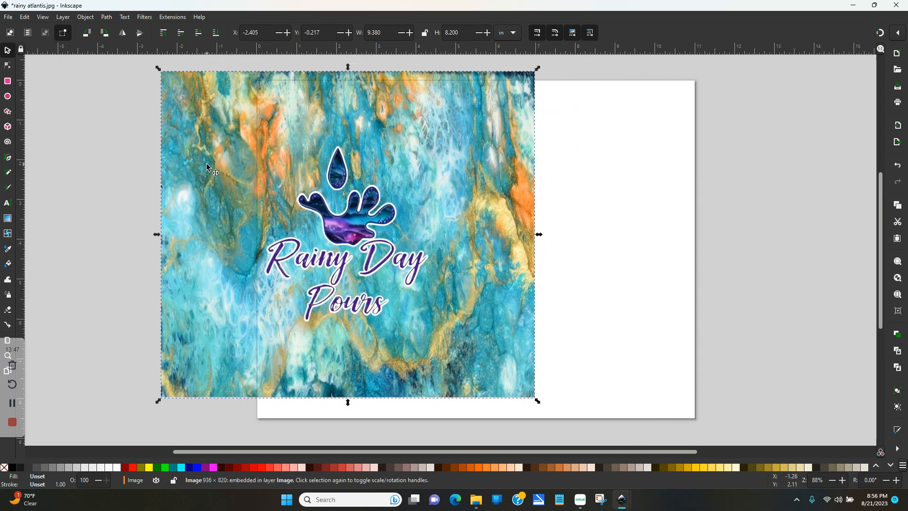
left_click_drag(343, 218, 294, 216)
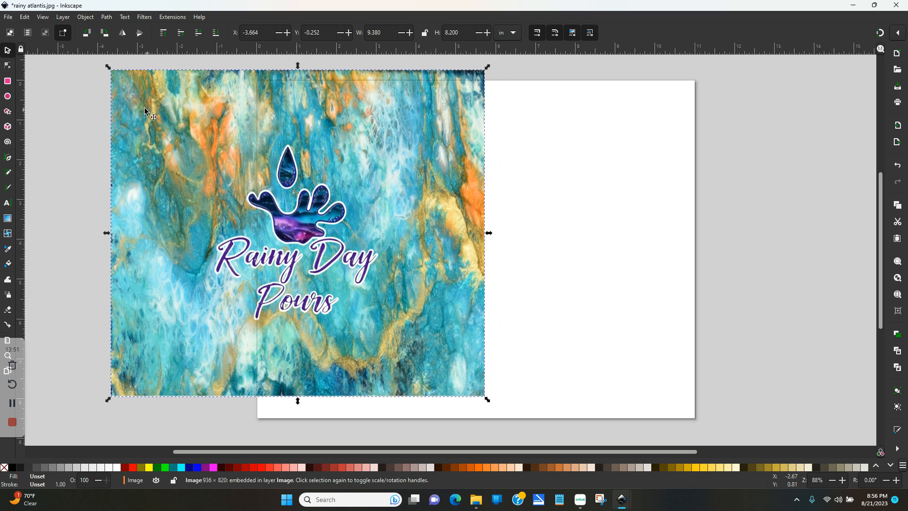
left_click_drag(175, 149, 162, 193)
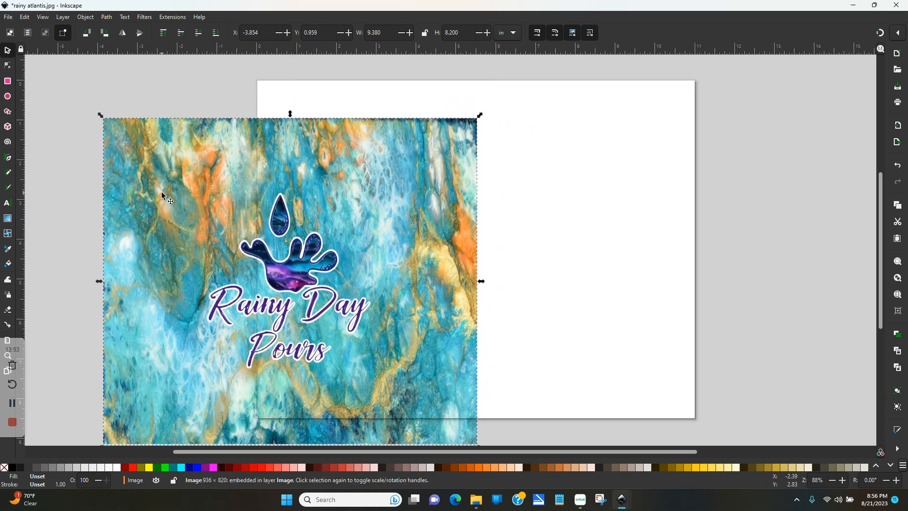
left_click(7, 17)
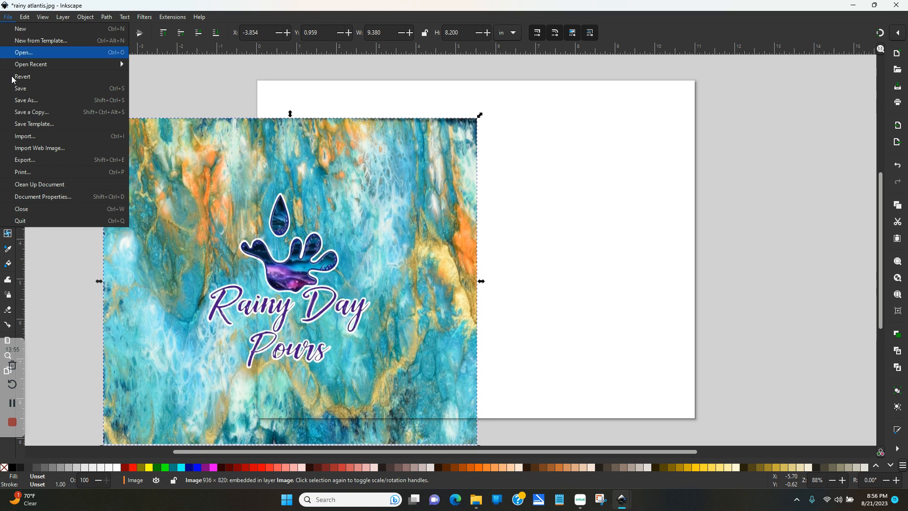
left_click(26, 171)
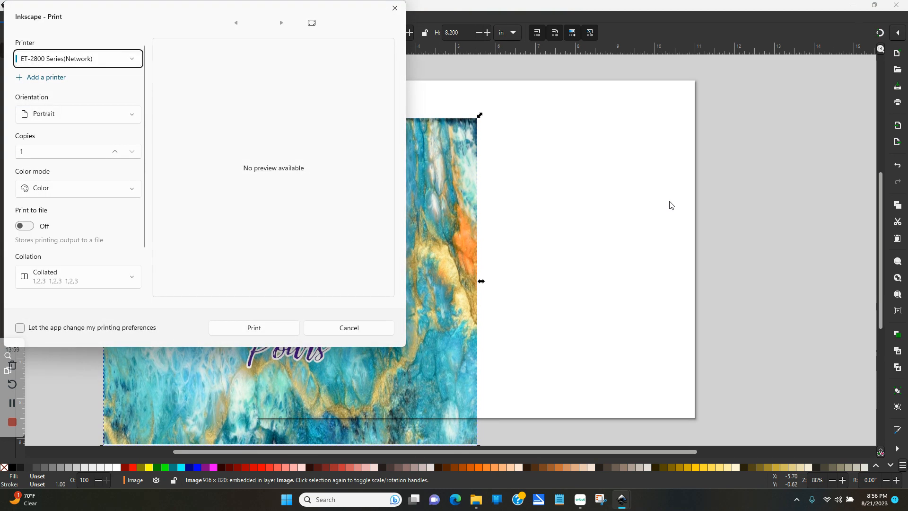
left_click(341, 328)
Deselect the image and set up its print with the Landscape Non-mirrored Epson Vivid preset, enabling Print Preview and Mirror Image
left_click(768, 229)
left_click(9, 17)
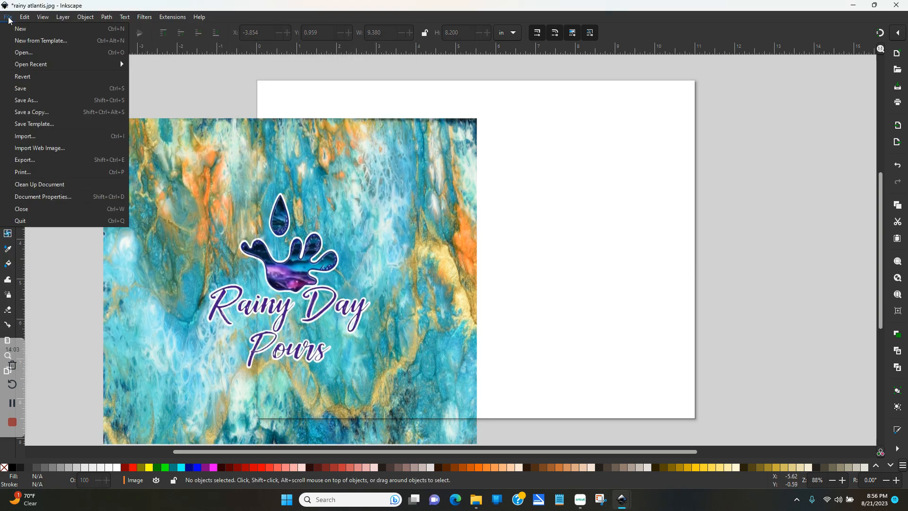
left_click(17, 172)
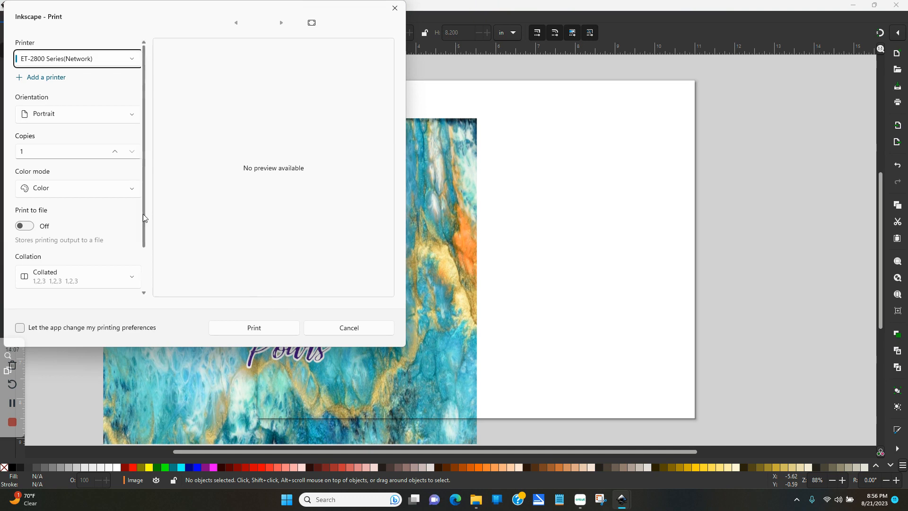
scroll(143, 214, "down", 2)
left_click(43, 294)
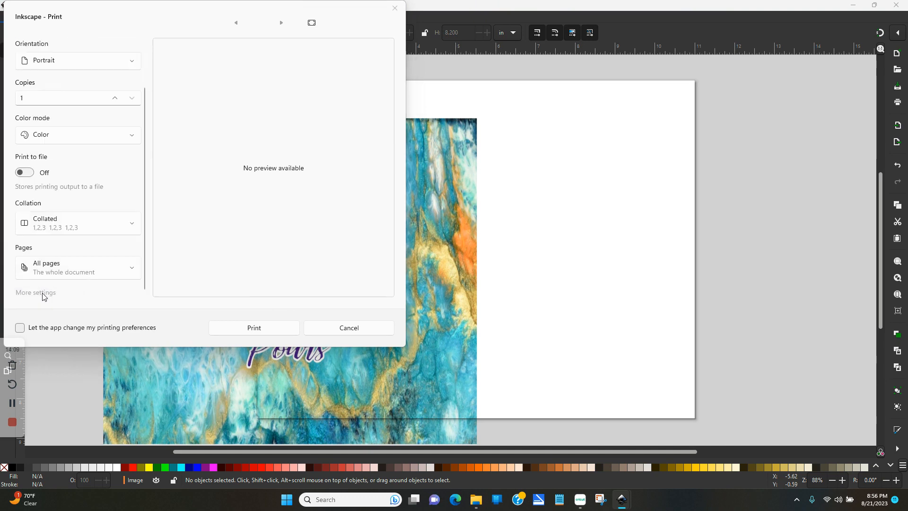
left_click(72, 120)
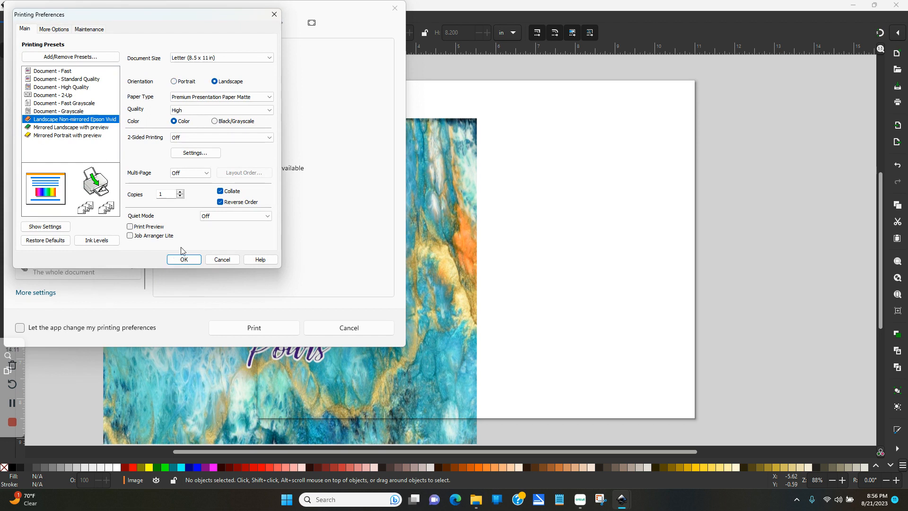
left_click(130, 227)
left_click(53, 28)
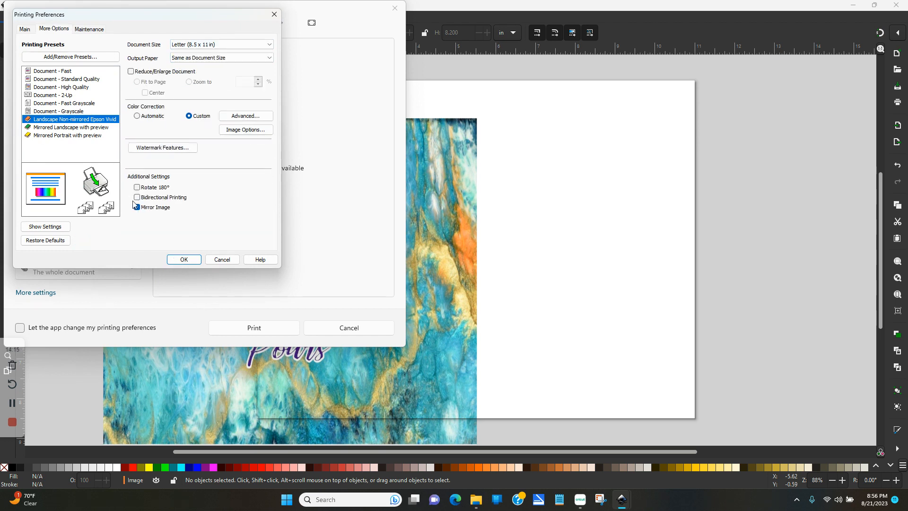
Apply these preferences, preview how the off-page design is cut off in print, and cancel the job
left_click(184, 260)
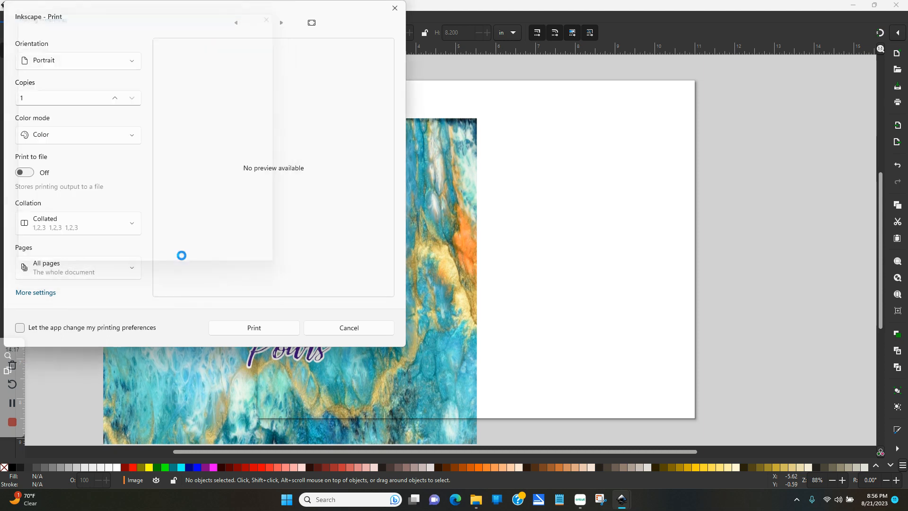
left_click(251, 329)
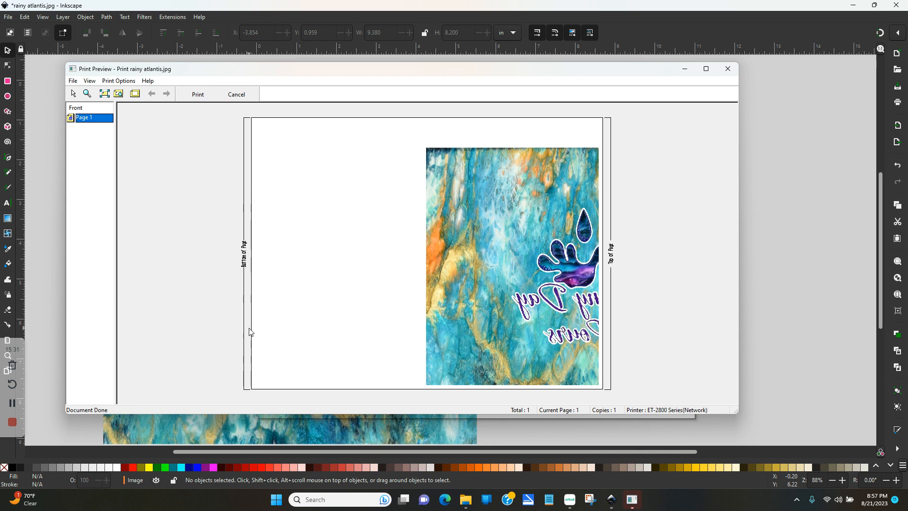
left_click(237, 95)
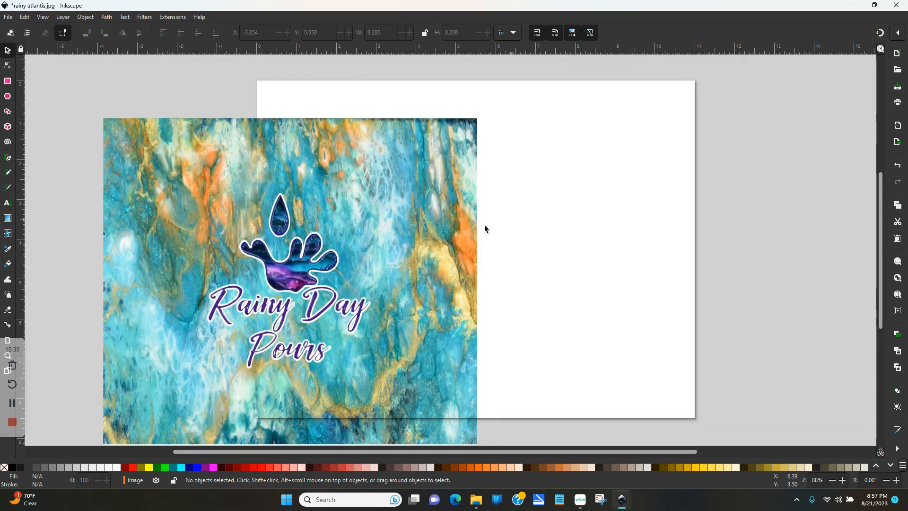
Close the rainy atlantis.jpg document without saving its changes
left_click(8, 17)
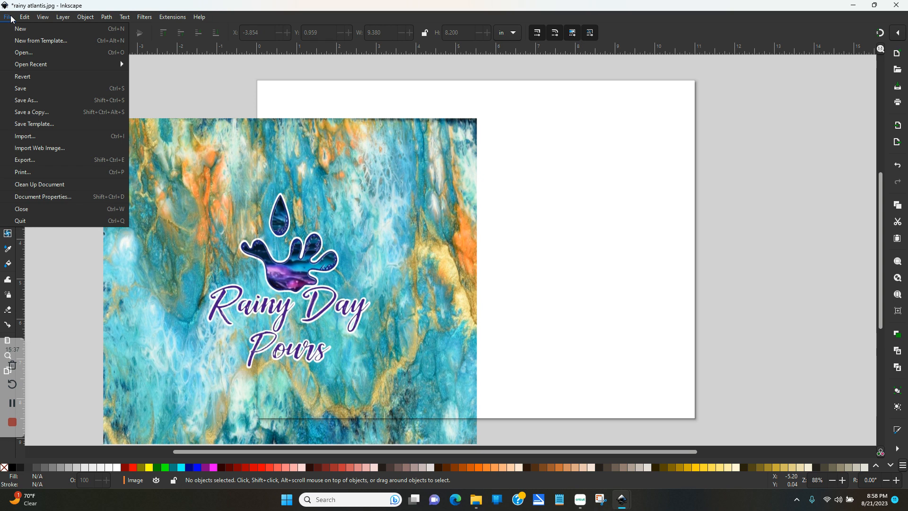
left_click(25, 214)
left_click(390, 287)
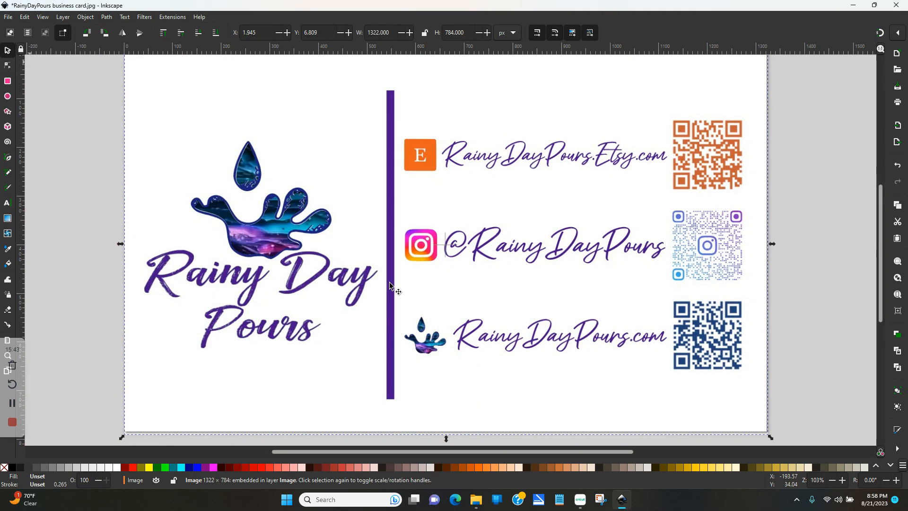